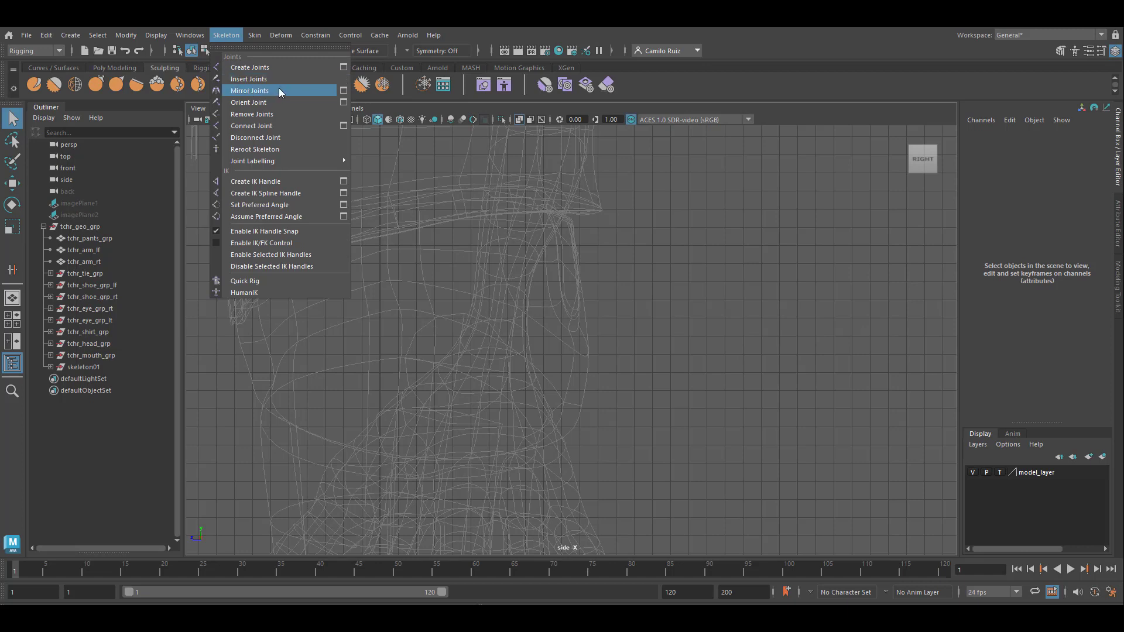
# Create a vertical two-joint chain snapped to the grid beside the pelvis in the side view, starting at Y 91, Z -18 and 6 units long.
pyautogui.click(255, 79)
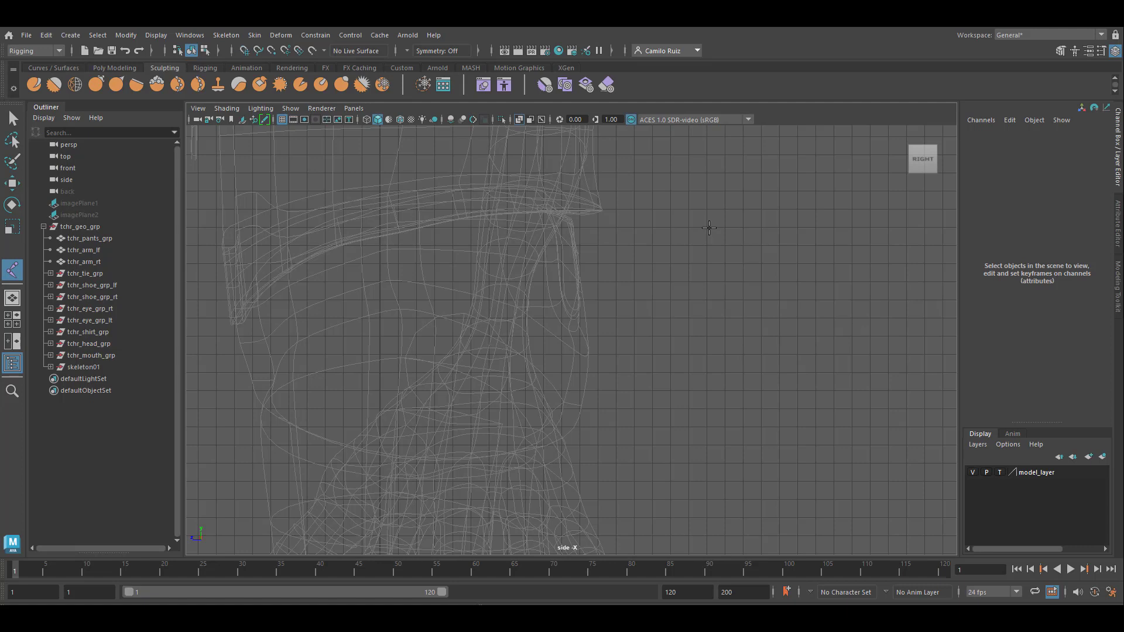
pyautogui.press('x')
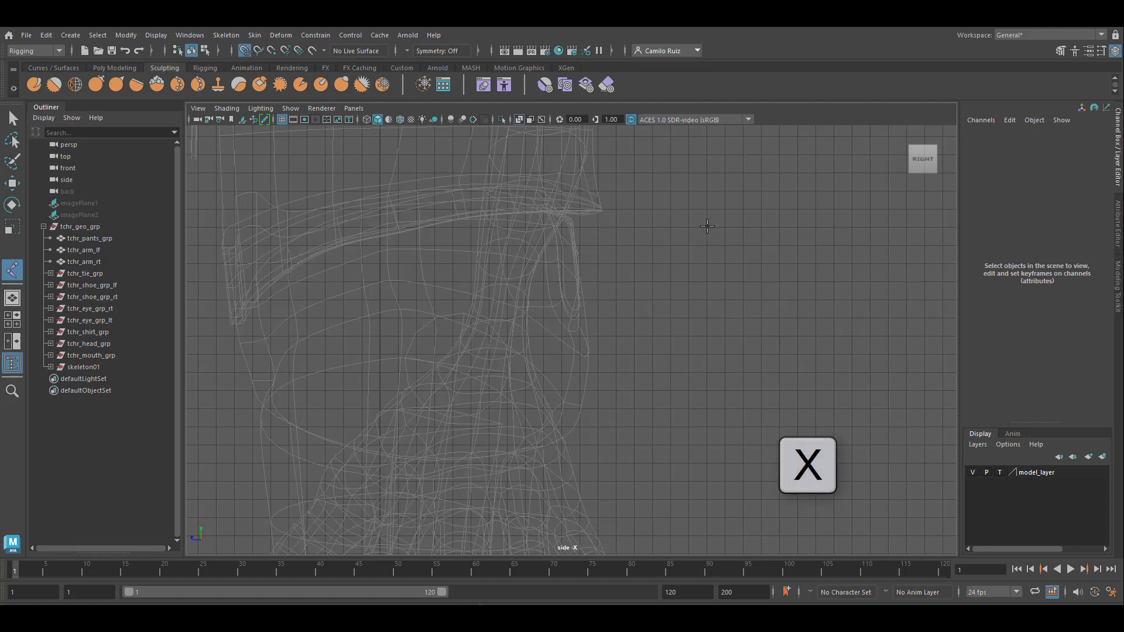
pyautogui.click(708, 226)
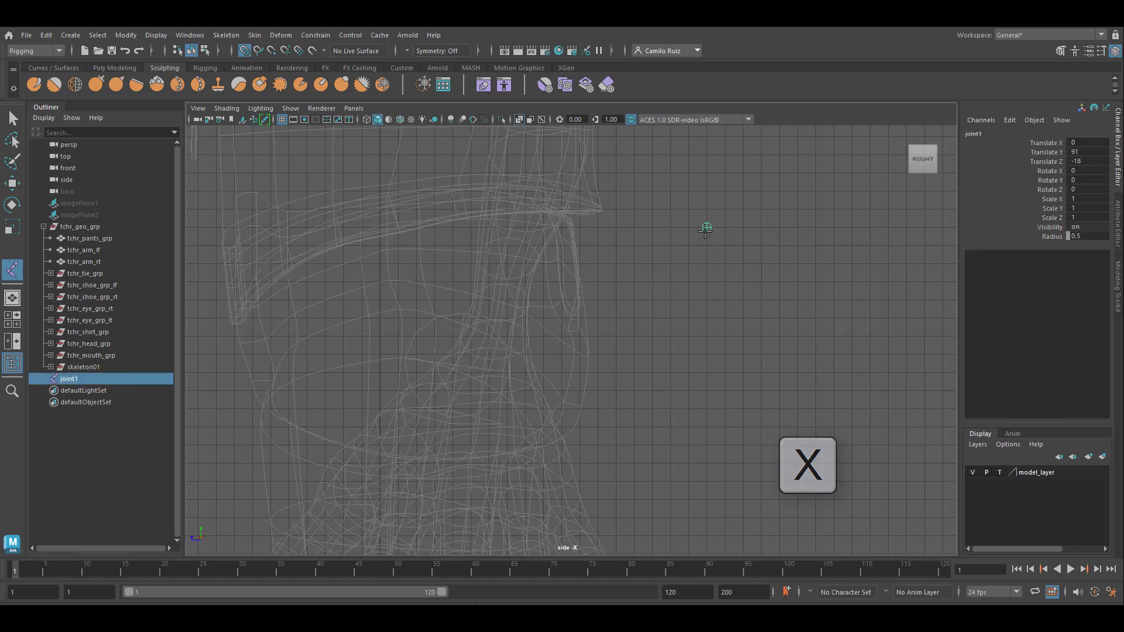
pyautogui.click(707, 335)
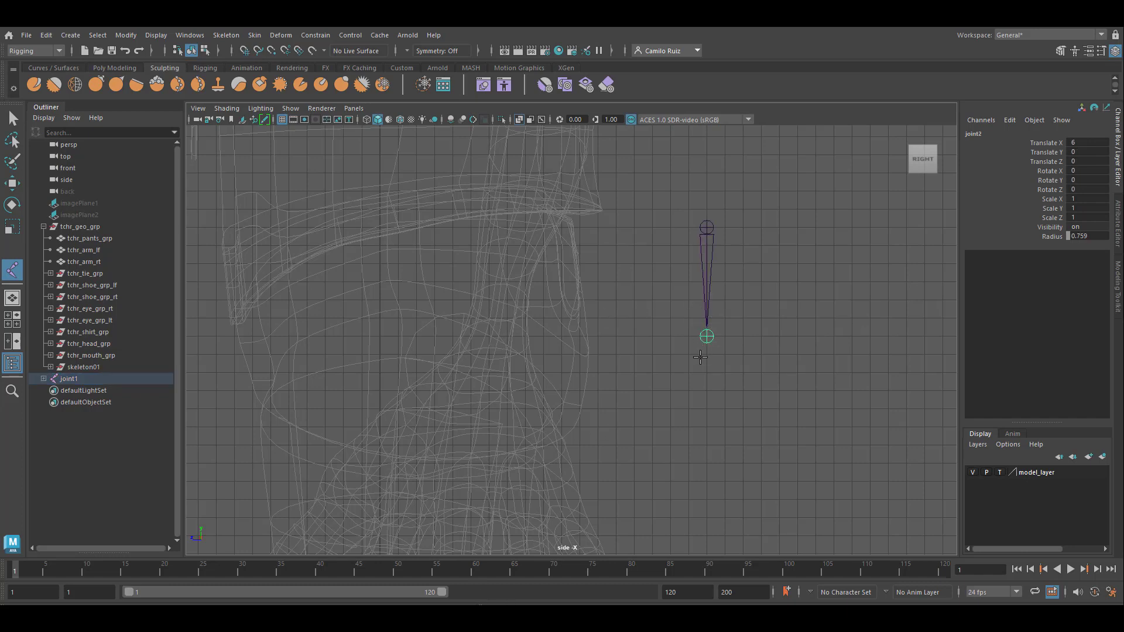
# Set the end joint's Joint Orient Z value to 0.
pyautogui.hotkey('ctrl', 'a')
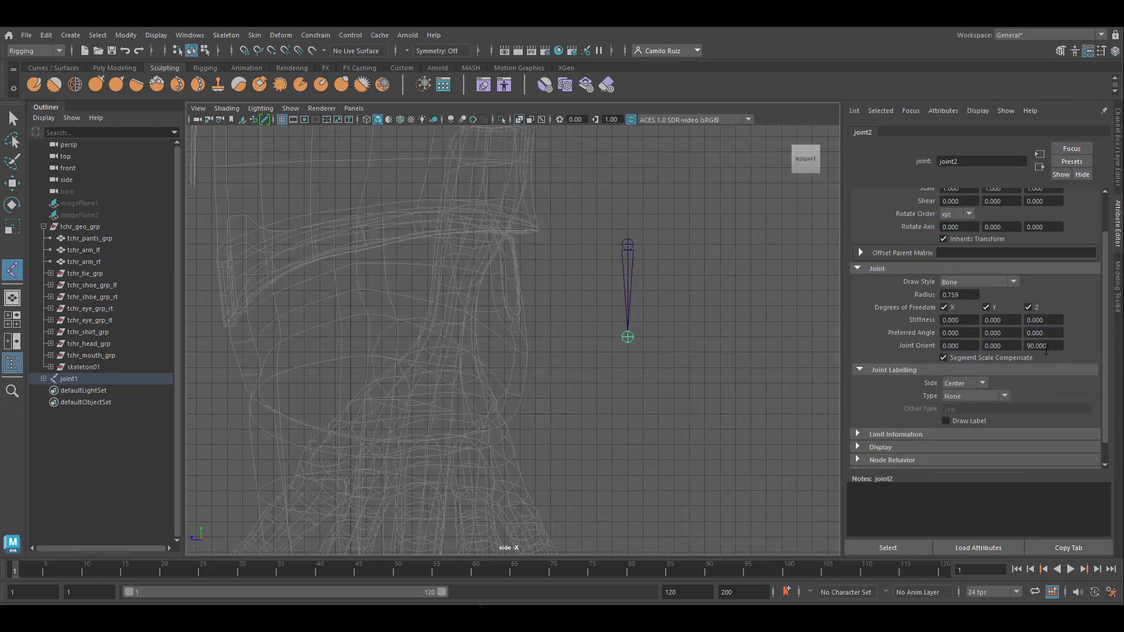
pyautogui.moveTo(1063, 344); pyautogui.dragTo(1026, 345)
pyautogui.write('0')
pyautogui.press('Return')
# Move the joint chain into the pelvis at about Y 83.8, Z -3.4, and raise its end joint to shorten the bone to about 5 units.
pyautogui.click(11, 182)
pyautogui.press('Up')
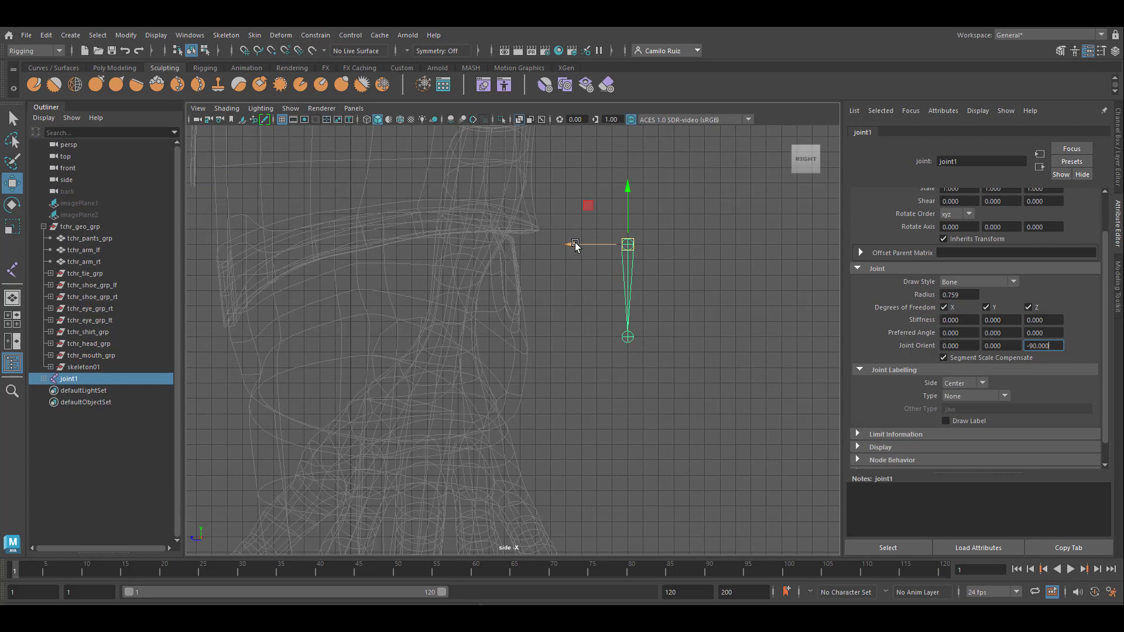
pyautogui.moveTo(574, 244); pyautogui.dragTo(275, 244)
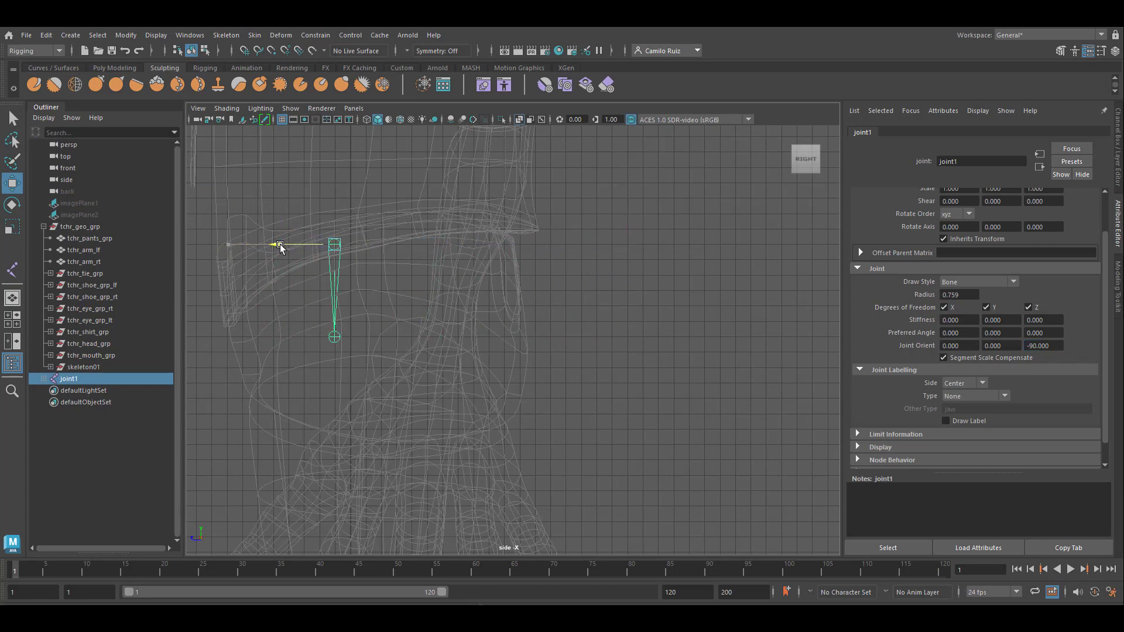
pyautogui.moveTo(336, 211); pyautogui.dragTo(340, 307)
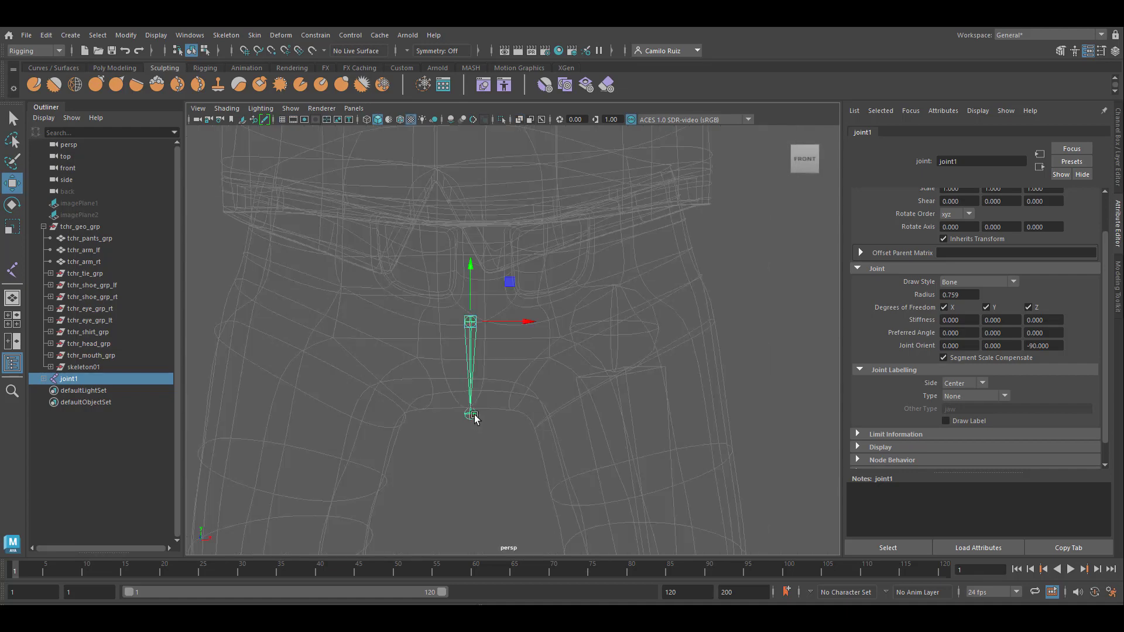
pyautogui.click(477, 377)
pyautogui.moveTo(472, 469)
pyautogui.mouseDown()
pyautogui.moveTo(468, 441)
pyautogui.moveTo(471, 459)
pyautogui.mouseUp()
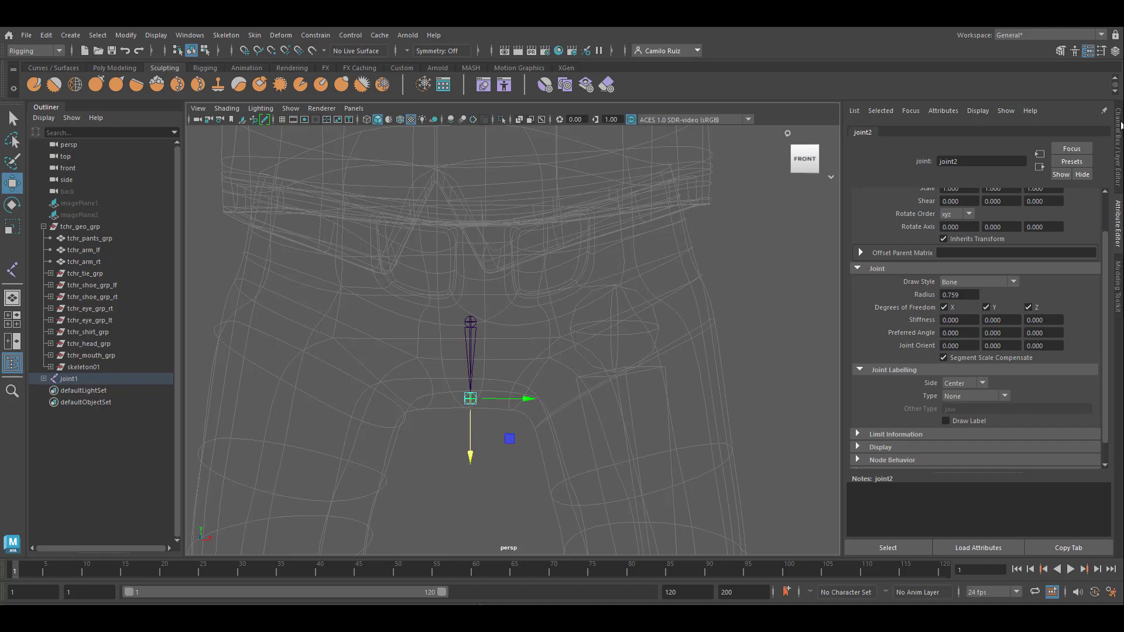
# Try enlarging the display radius of the two pelvis joints, and undo the changes.
pyautogui.click(1120, 129)
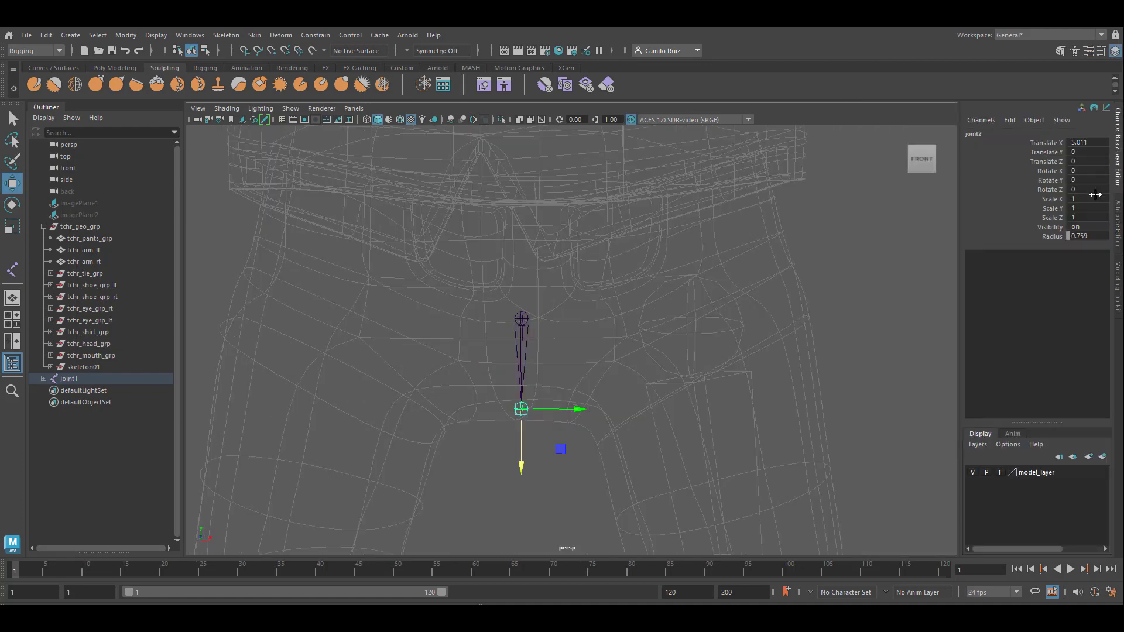
pyautogui.click(1053, 236)
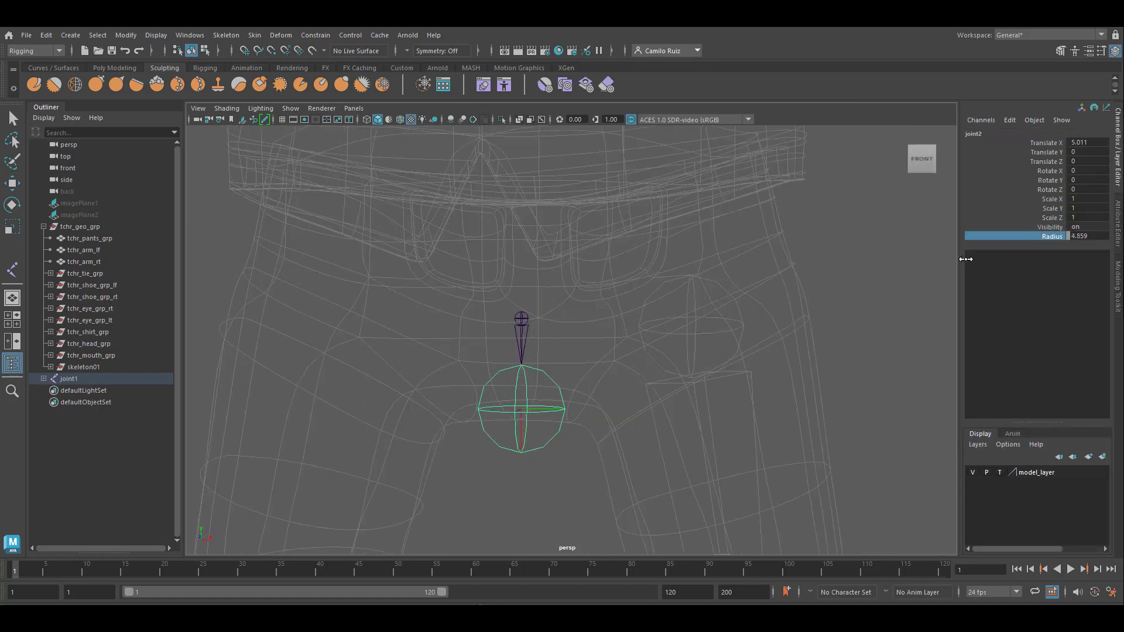
pyautogui.click(515, 323)
pyautogui.moveTo(844, 264); pyautogui.dragTo(859, 261, button='middle')
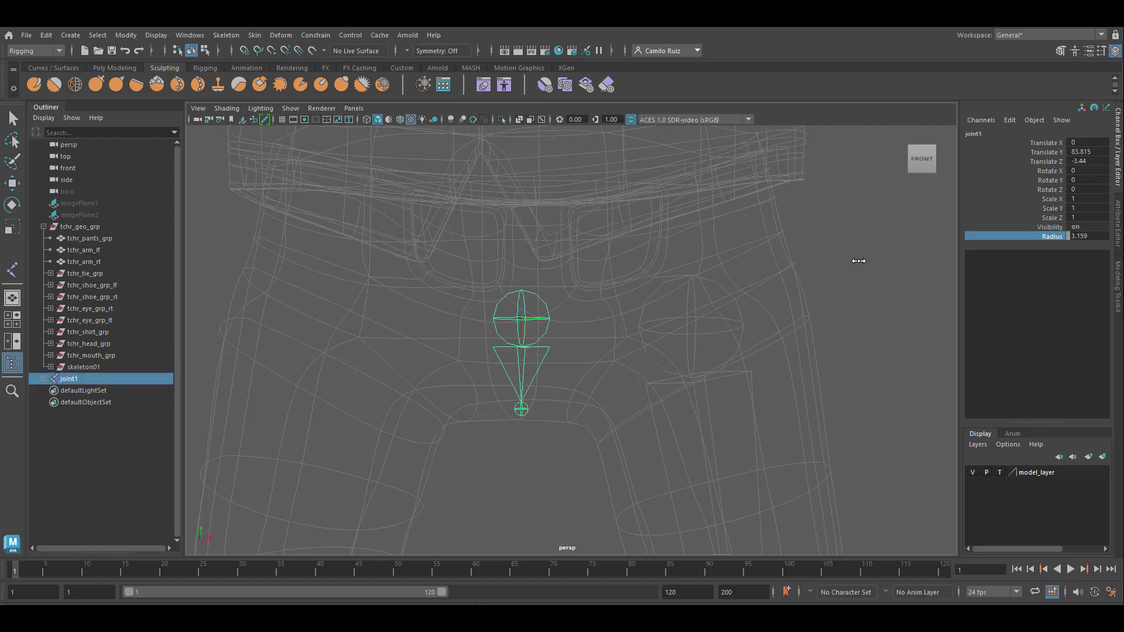
pyautogui.hotkey('ctrl', 'z')
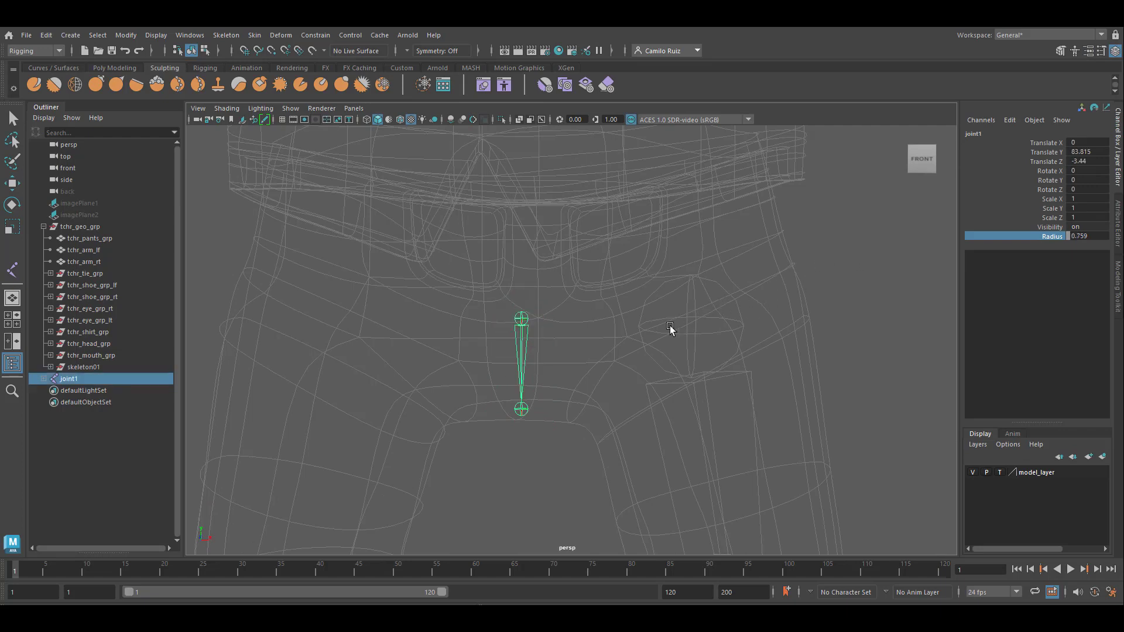
# Set the radius of both the root joint and the end joint to 2.
pyautogui.press('w')
pyautogui.click(520, 410)
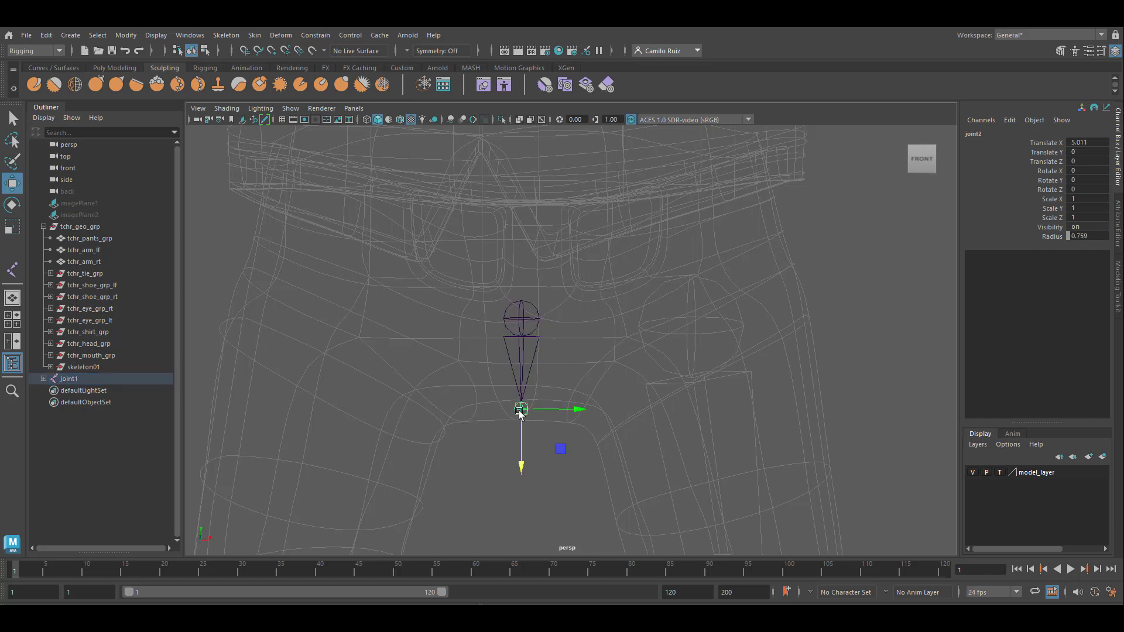
pyautogui.moveTo(1094, 236); pyautogui.dragTo(1069, 236)
pyautogui.doubleClick(1099, 238)
pyautogui.write('2')
pyautogui.press('Return')
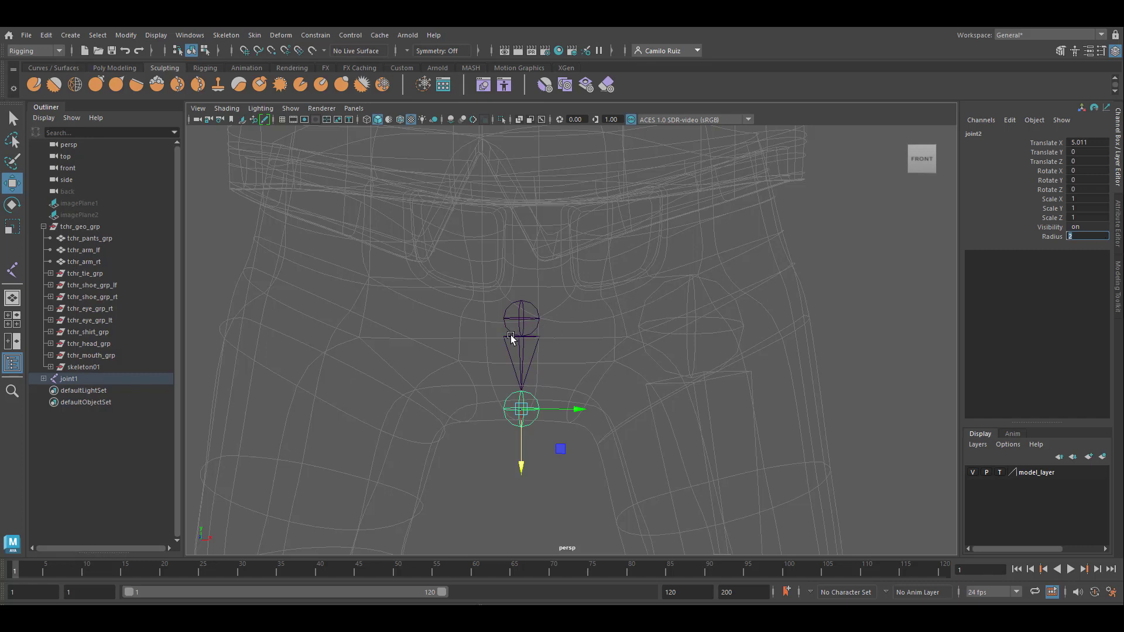
# Open the global joint size display setting.
pyautogui.click(143, 38)
pyautogui.moveTo(259, 210)
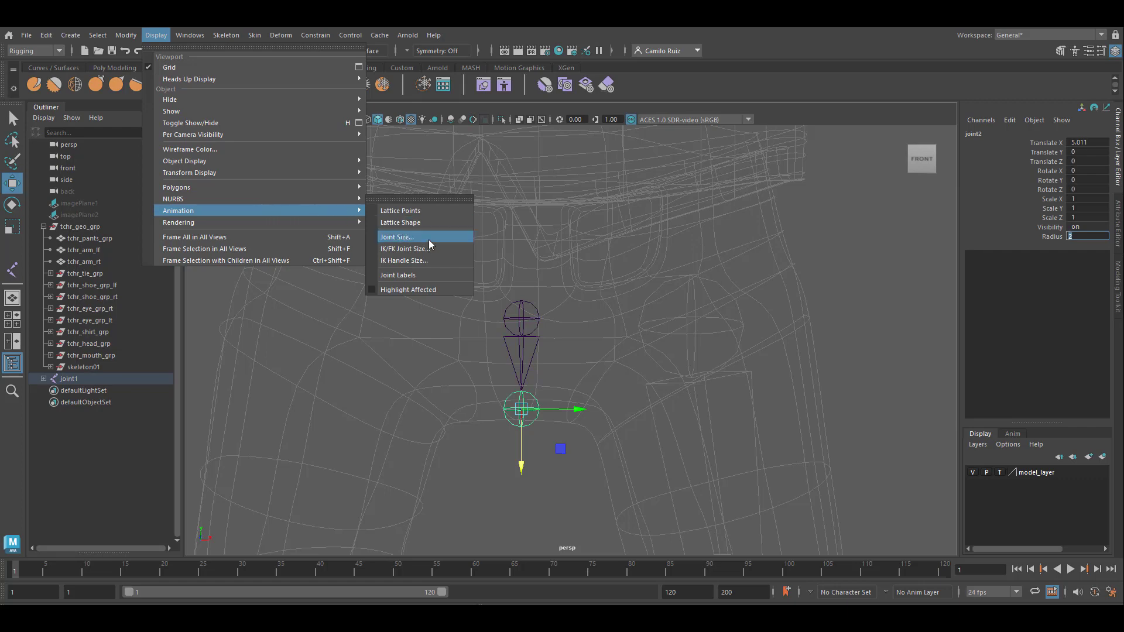
pyautogui.click(428, 240)
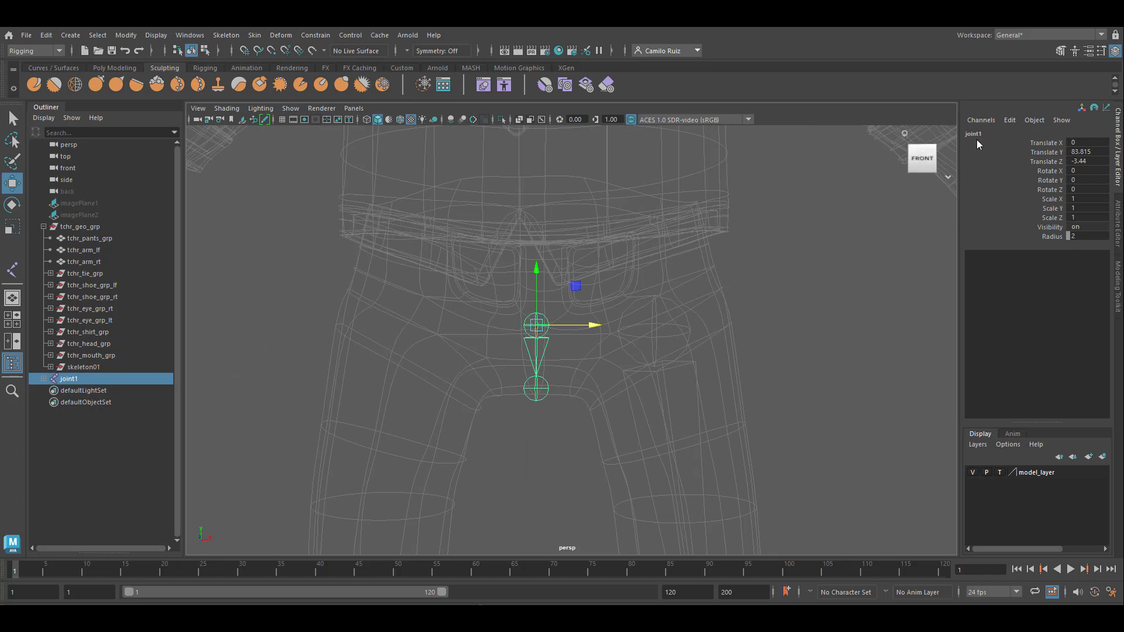
# Rename the root joint as bind_pelvis01.
pyautogui.click(1006, 134)
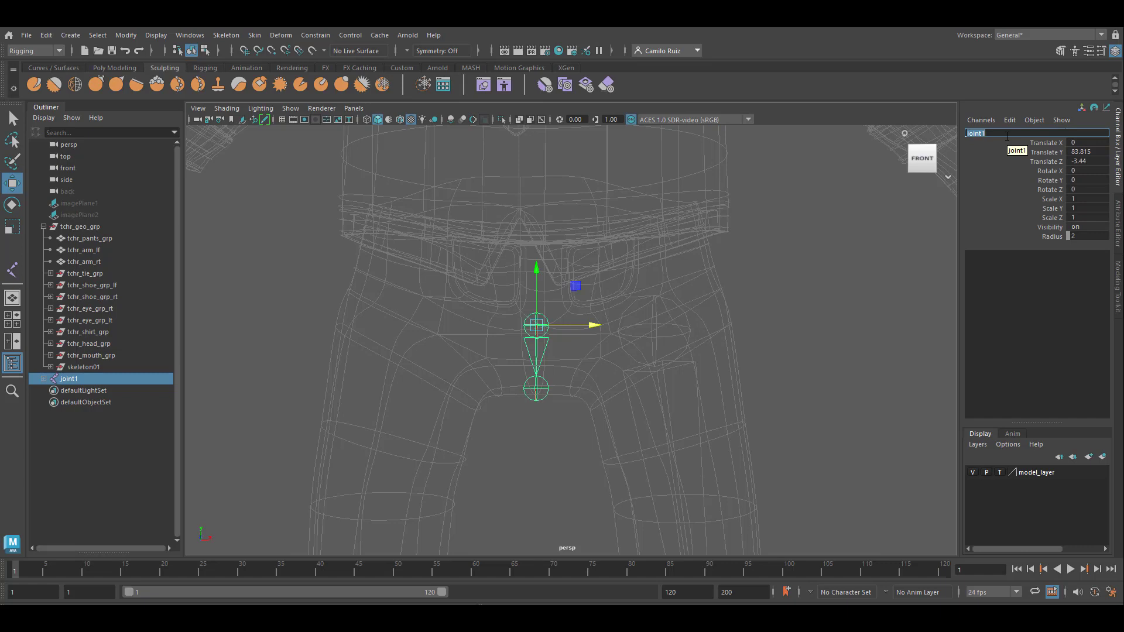
pyautogui.write('bind_pelvis0')
pyautogui.press('Return')
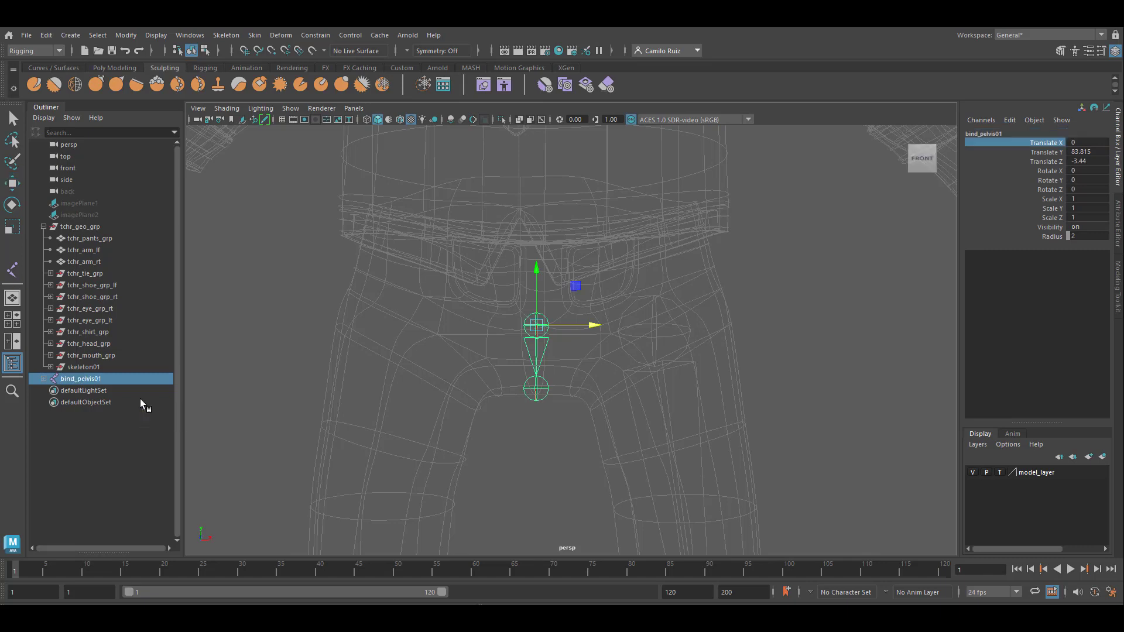
# Rename the end joint as be_pelvis01 and expand the pelvis hierarchy in the Outliner.
pyautogui.press('Down')
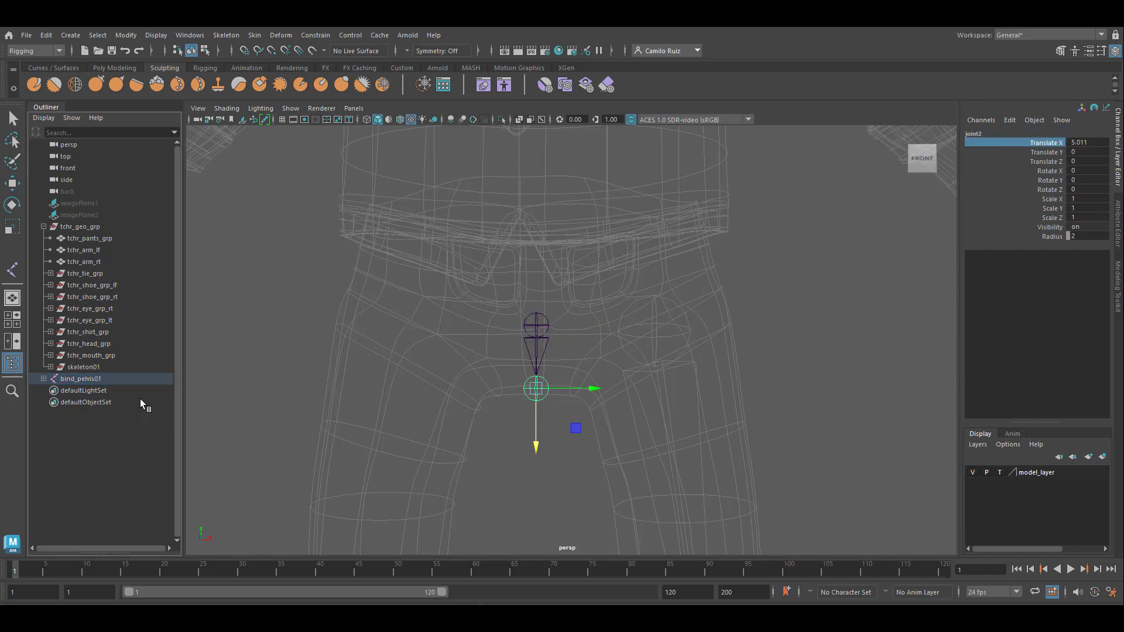
pyautogui.click(1005, 132)
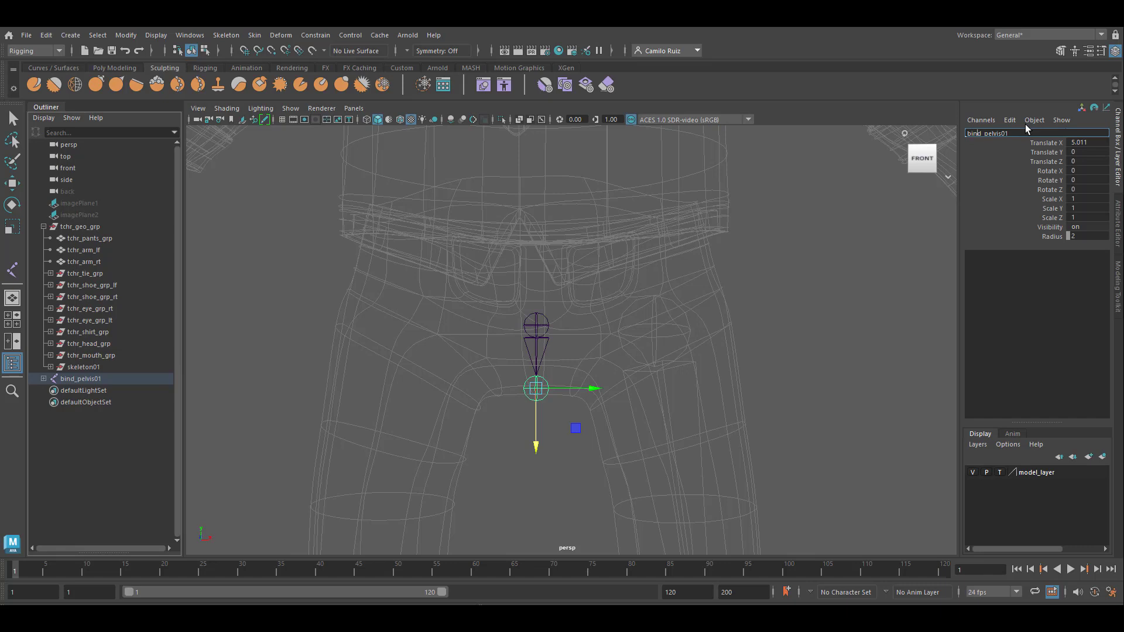
pyautogui.press('BackSpace')
pyautogui.press('BackSpace')
pyautogui.press('BackSpace')
pyautogui.write('e')
pyautogui.press('Return')
pyautogui.click(44, 380)
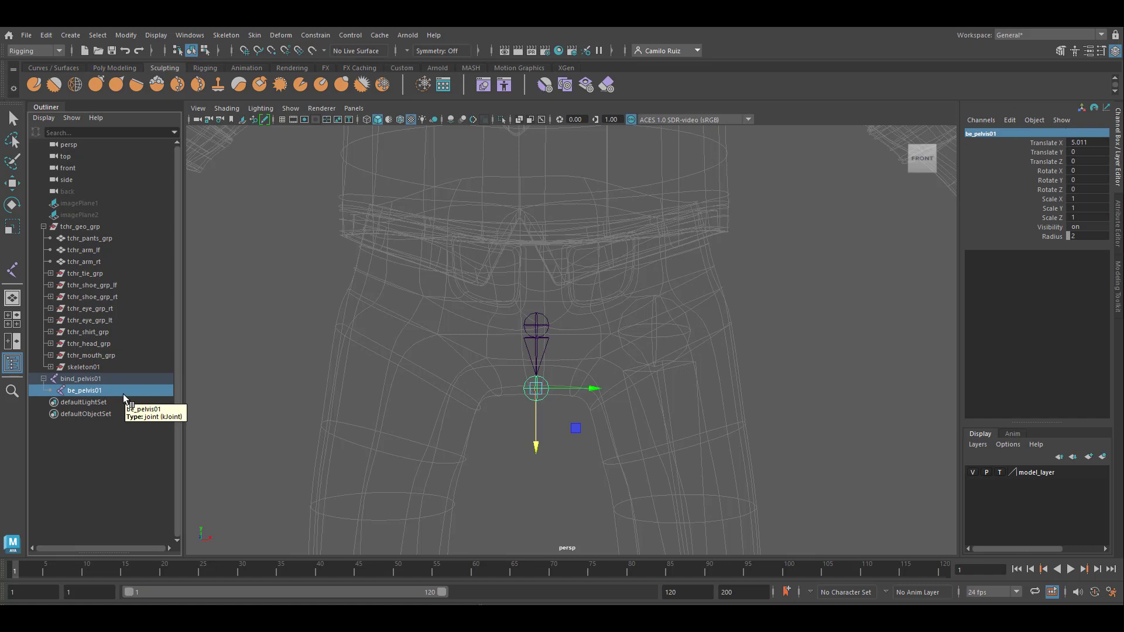
# Unhide the skeleton01 group, expand it, and select its bind_l_thigh01 joint.
pyautogui.click(87, 367)
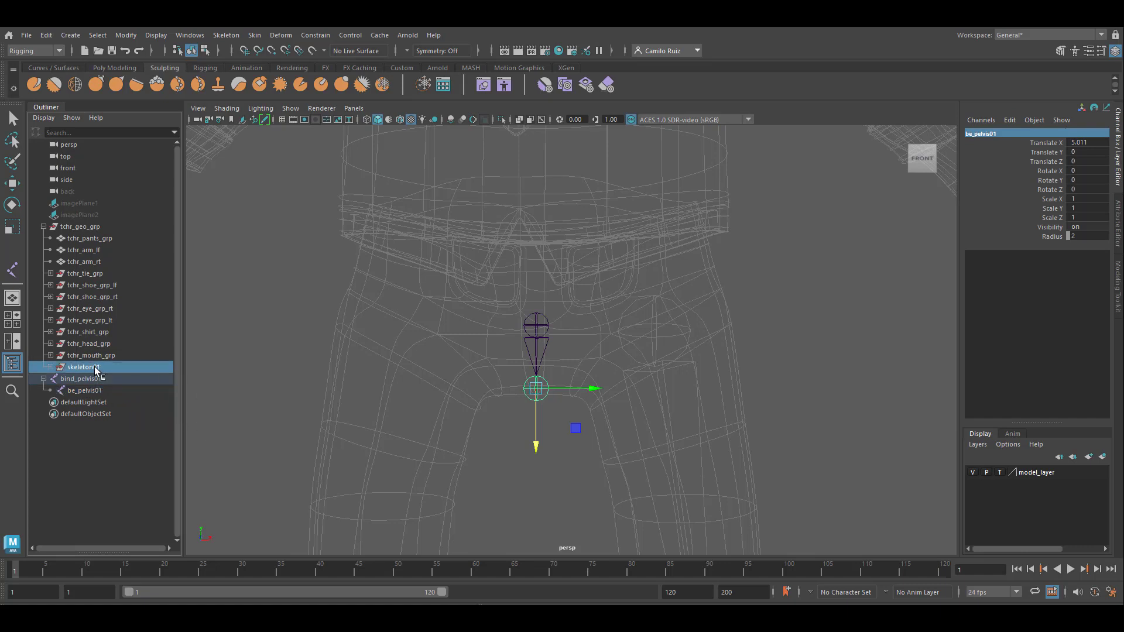
pyautogui.click(50, 367)
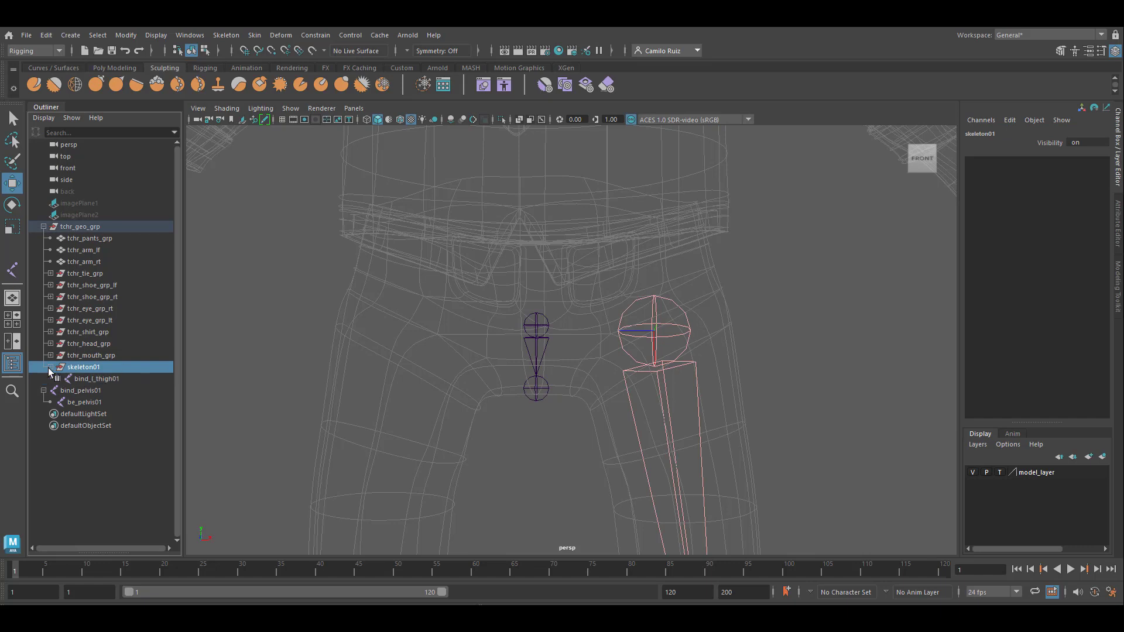
pyautogui.click(104, 380)
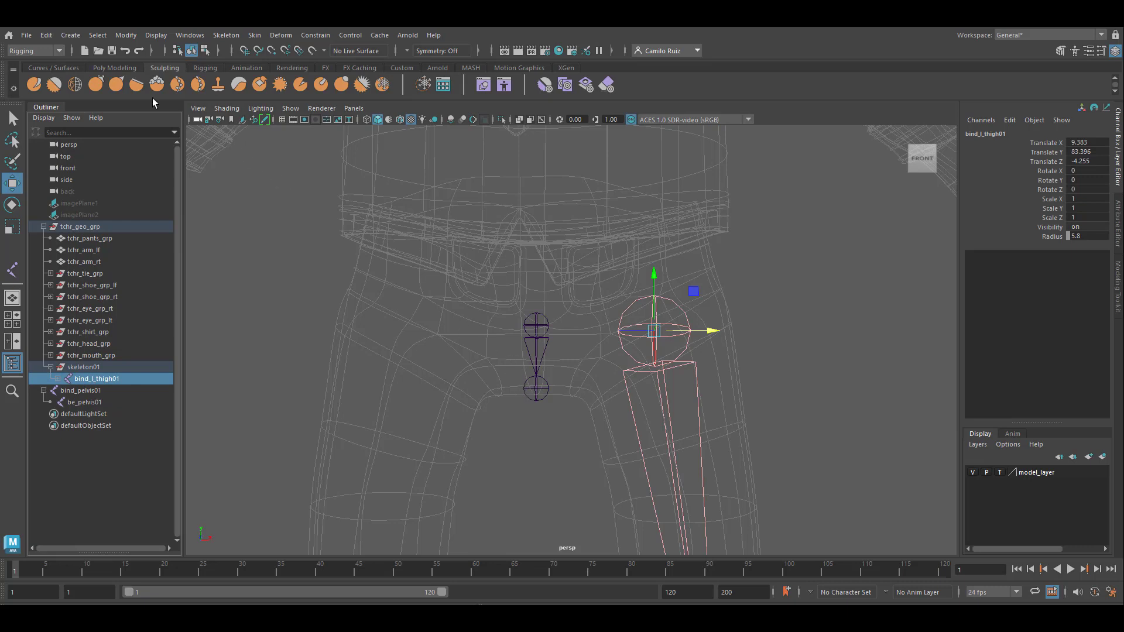
# Open the Mirror Joints options for bind_l_thigh01 and reset them to their defaults.
pyautogui.click(226, 36)
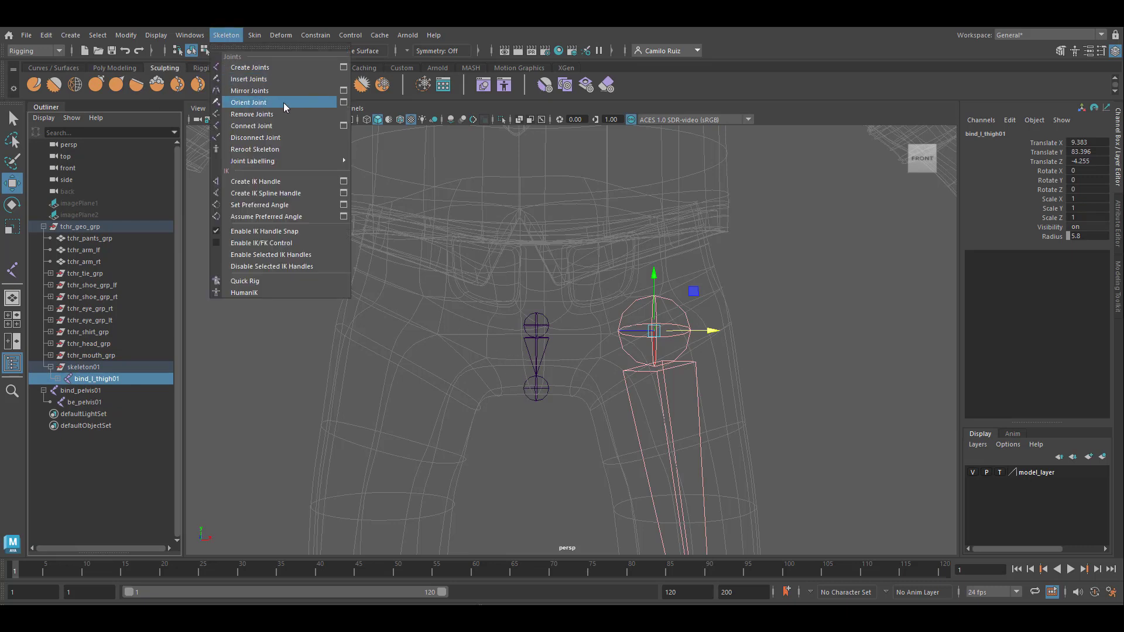
pyautogui.click(345, 91)
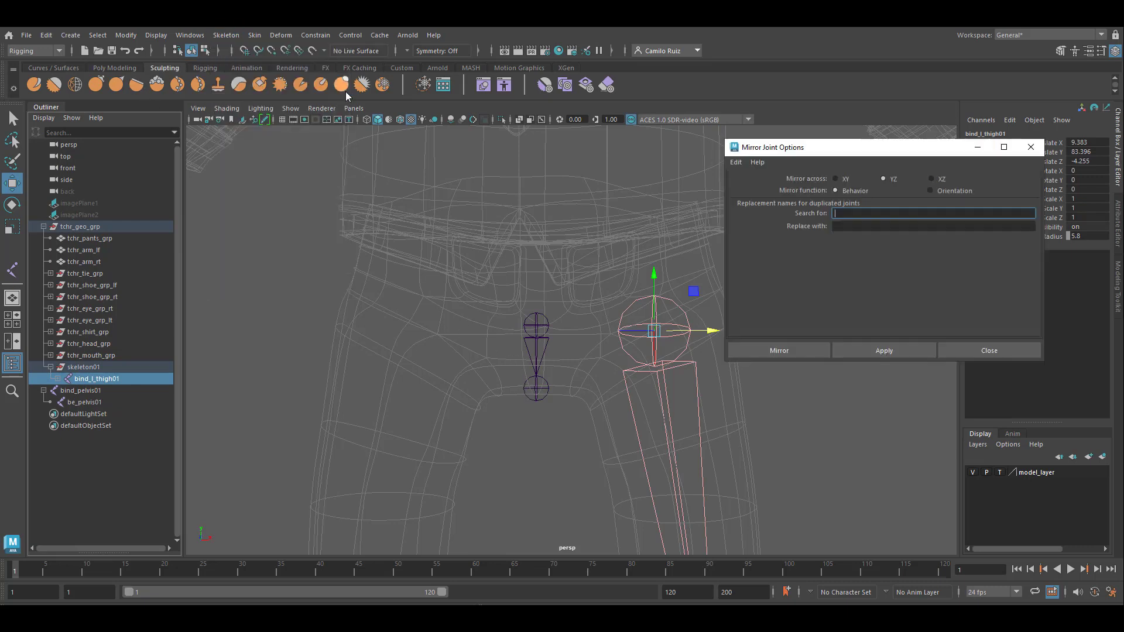
pyautogui.click(736, 162)
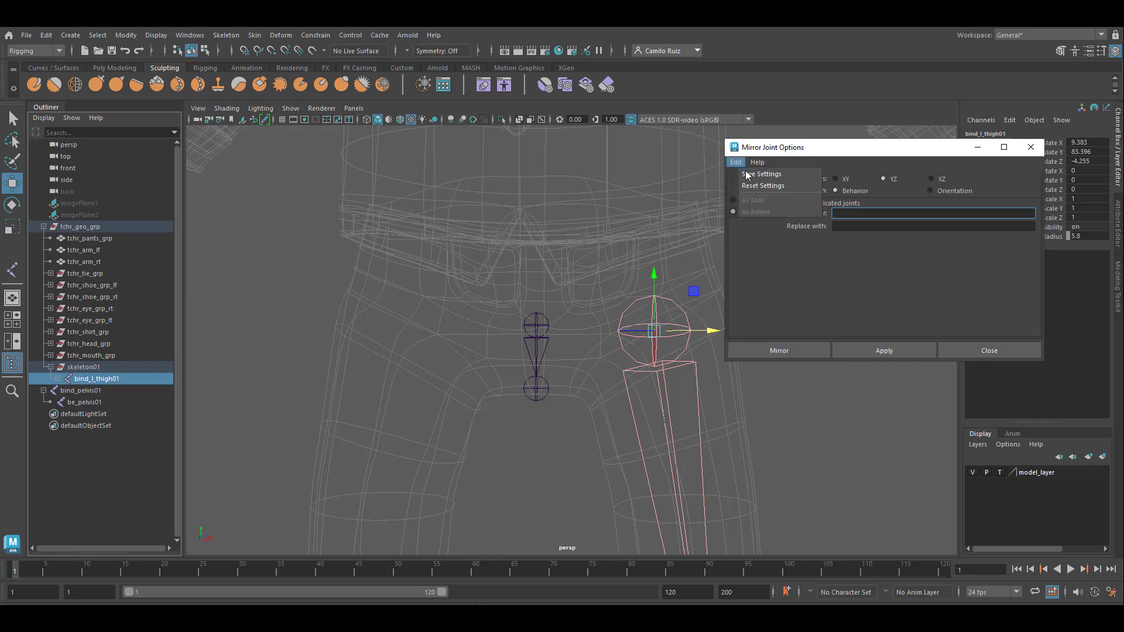
pyautogui.click(760, 185)
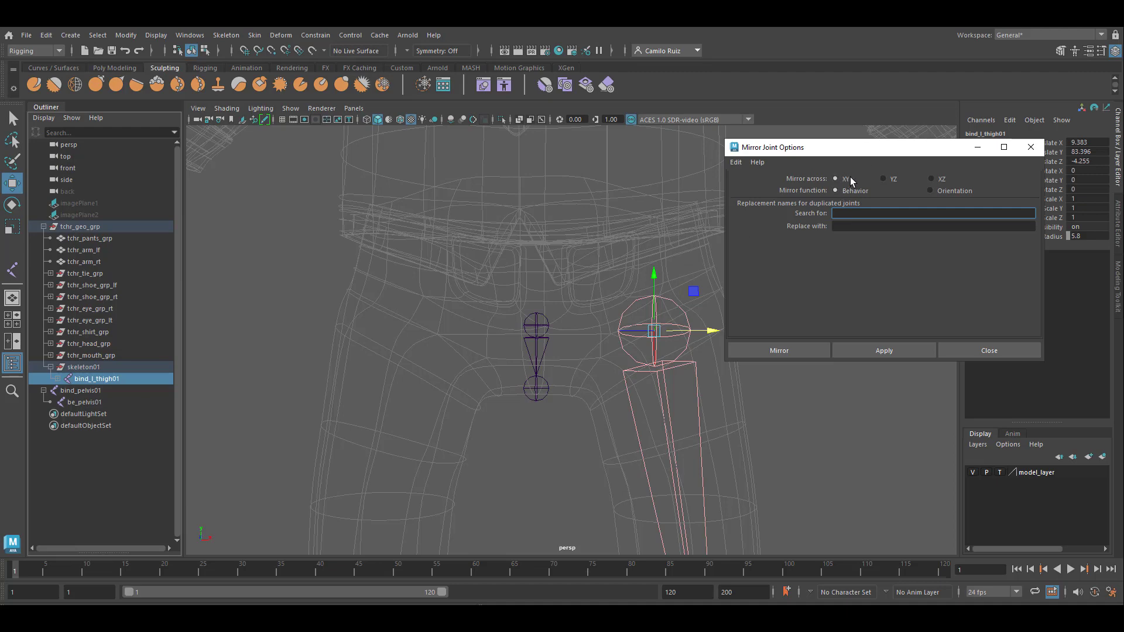
# Try to mirror the bind_l_thigh01 joint chain across XY with the Behavior function, and undo the mirror.
pyautogui.keyDown('alt'); pyautogui.moveTo(582, 300); pyautogui.dragTo(538, 256, button='middle'); pyautogui.keyUp('alt')
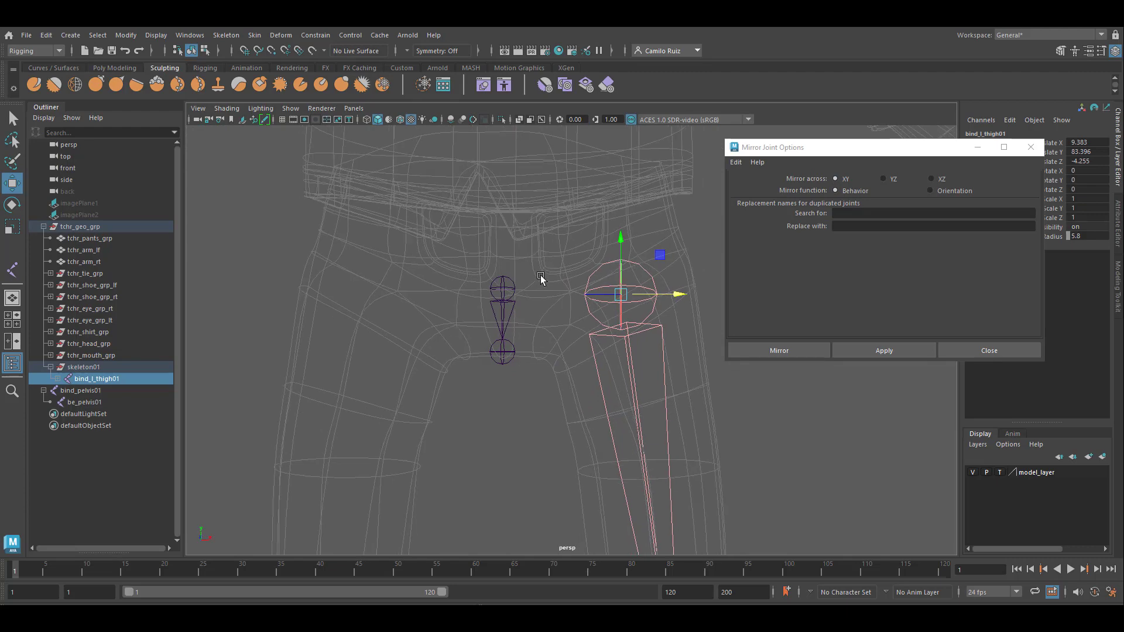
pyautogui.keyDown('alt'); pyautogui.moveTo(557, 304); pyautogui.dragTo(570, 299); pyautogui.keyUp('alt')
pyautogui.keyDown('alt'); pyautogui.moveTo(570, 299); pyautogui.dragTo(576, 249, button='middle'); pyautogui.keyUp('alt')
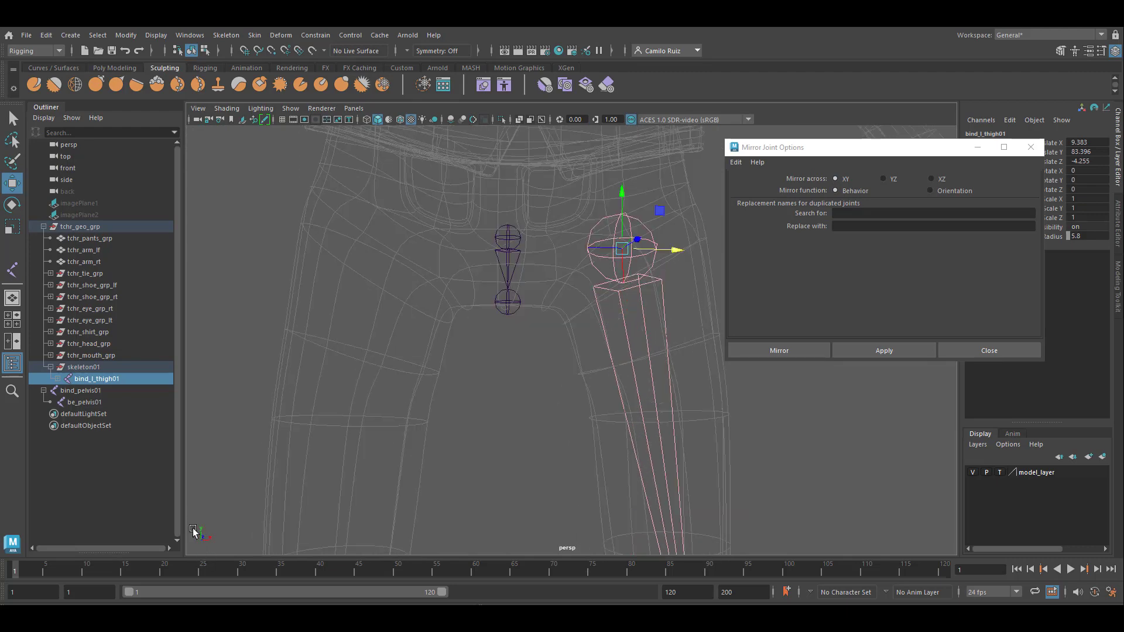
pyautogui.keyDown('alt'); pyautogui.moveTo(490, 406); pyautogui.dragTo(489, 404); pyautogui.keyUp('alt')
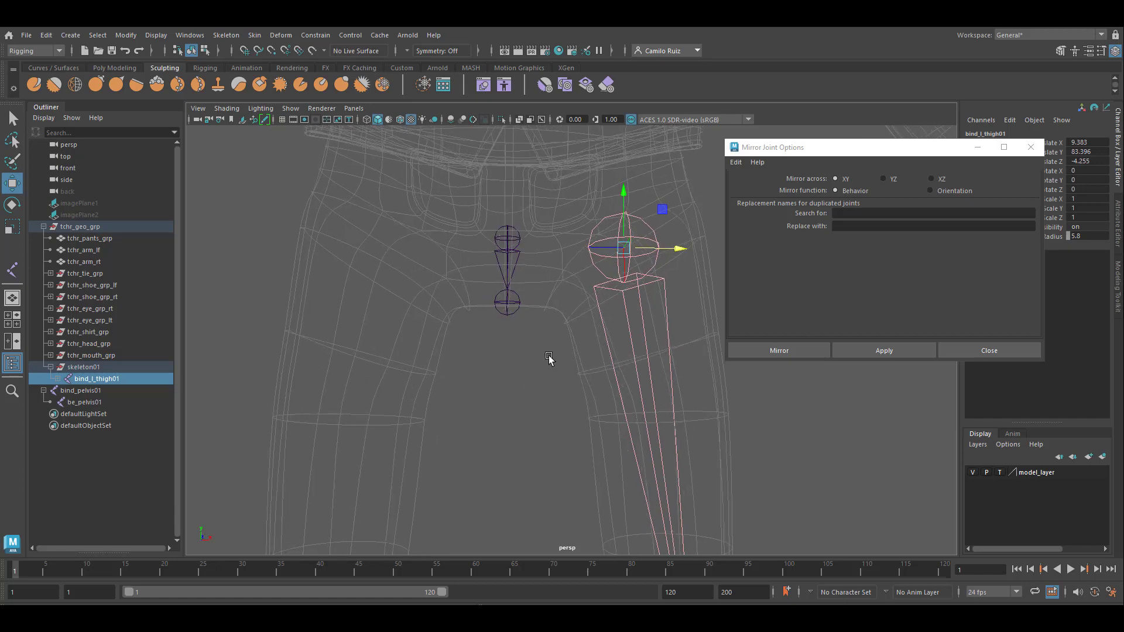
pyautogui.click(795, 355)
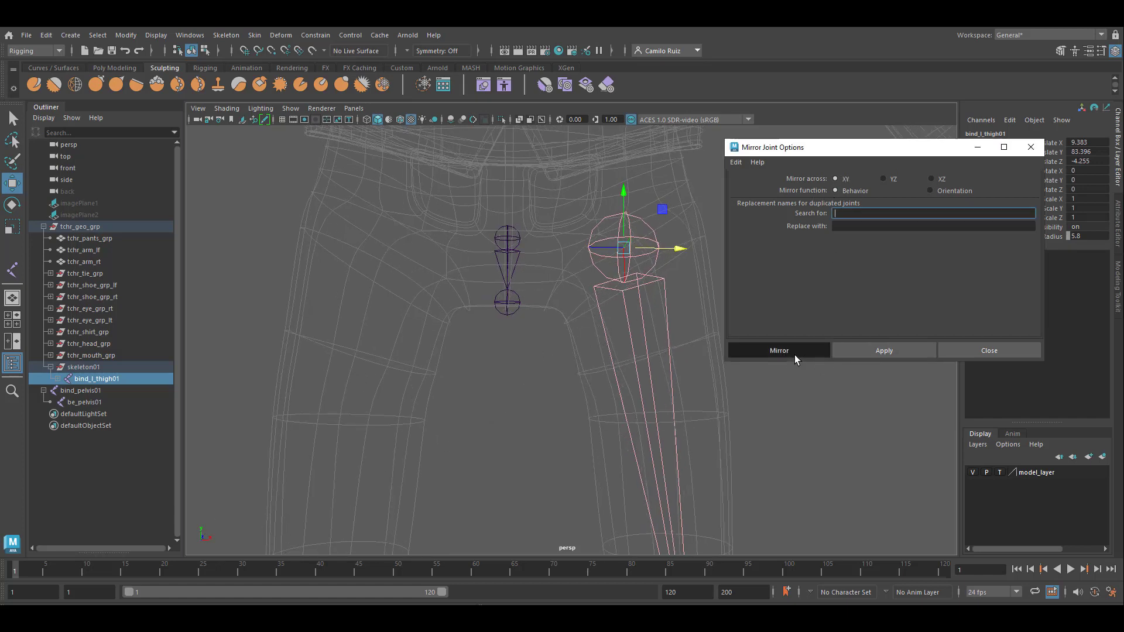
pyautogui.click(866, 356)
pyautogui.keyDown('alt'); pyautogui.moveTo(536, 298); pyautogui.dragTo(649, 295); pyautogui.keyUp('alt')
pyautogui.keyDown('alt'); pyautogui.moveTo(614, 219); pyautogui.dragTo(549, 278, button='middle'); pyautogui.keyUp('alt')
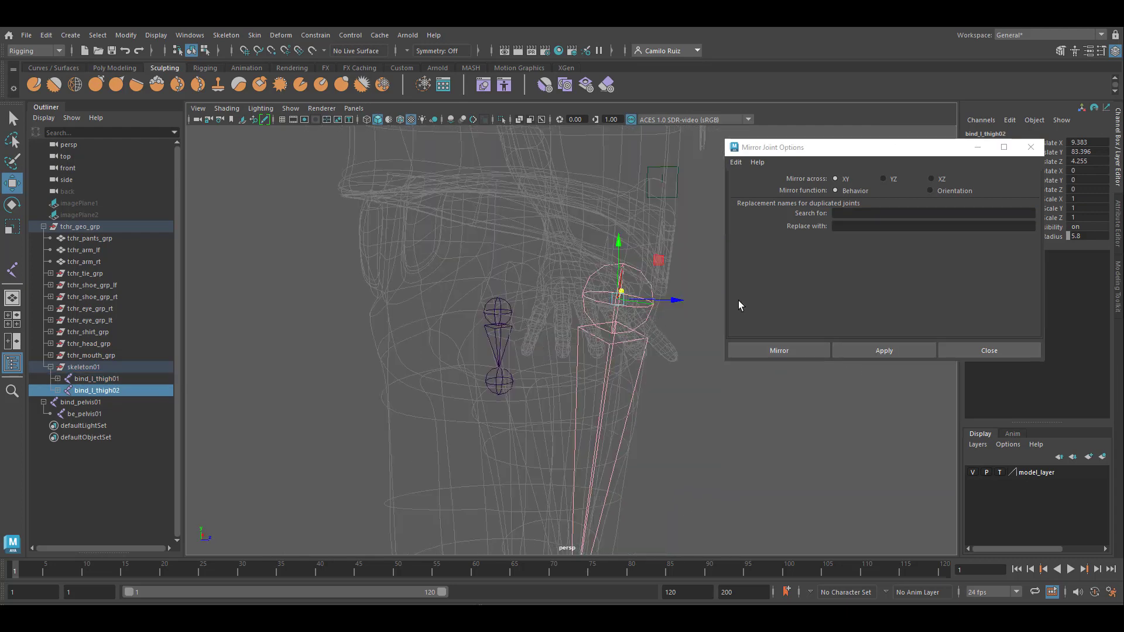
pyautogui.hotkey('ctrl', 'z')
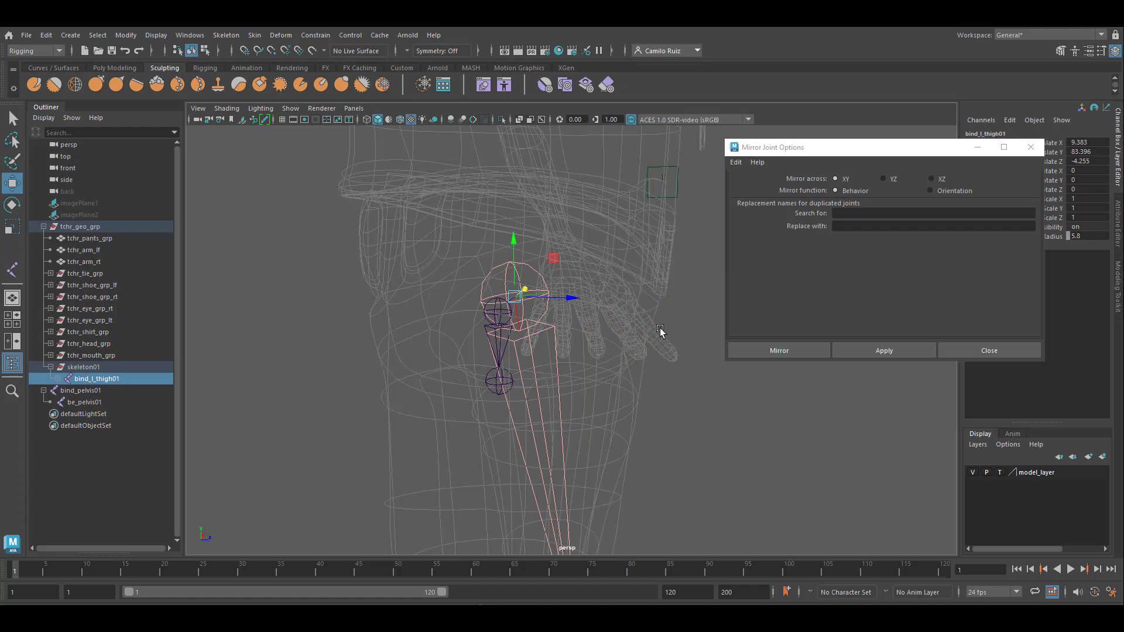
# Mirror the bind_l_thigh01 joint chain across YZ with the Behavior function, replacing _l_ with _r_ in the duplicated joint names.
pyautogui.keyDown('alt'); pyautogui.moveTo(659, 328); pyautogui.dragTo(561, 330); pyautogui.keyUp('alt')
pyautogui.click(895, 180)
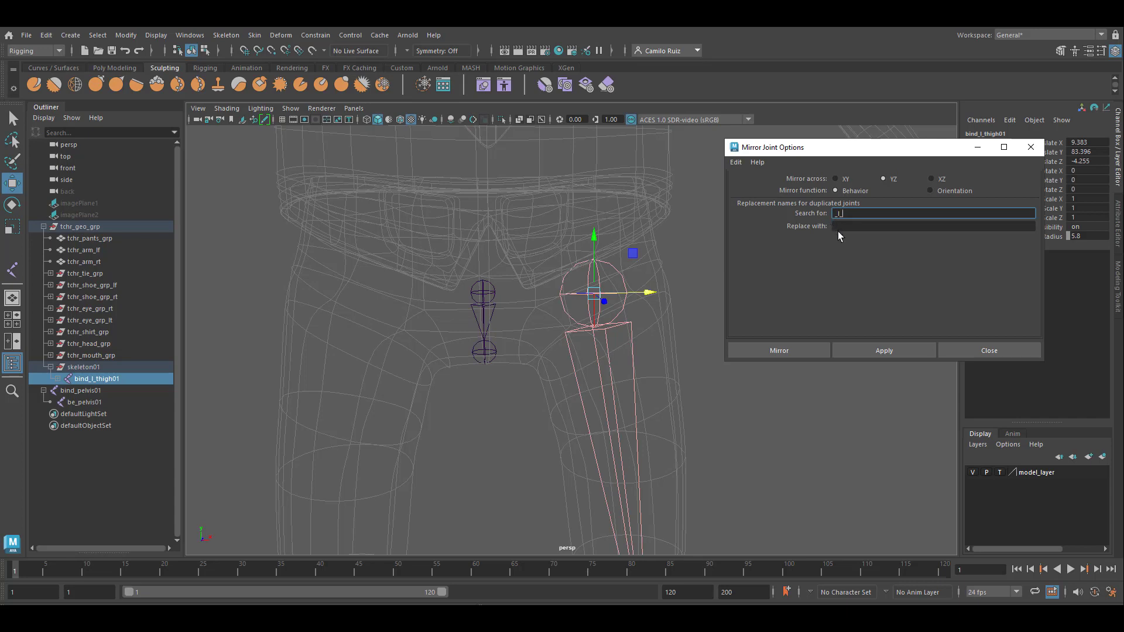
pyautogui.click(845, 227)
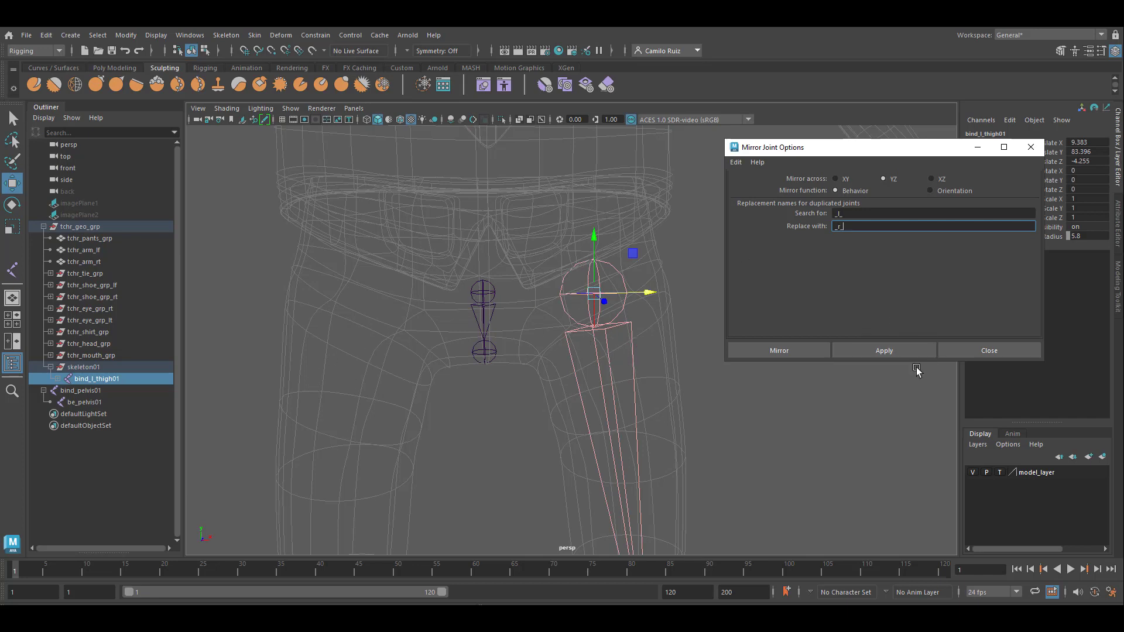
pyautogui.click(875, 350)
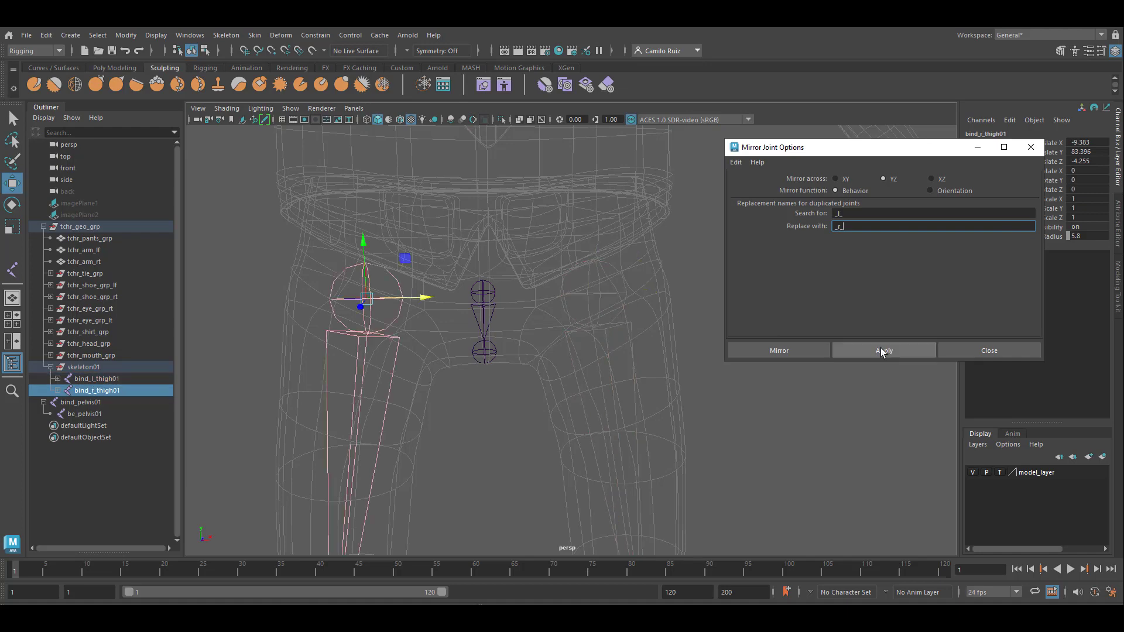
# Expand the mirrored bind_r_thigh01 hierarchy in the Outliner down to be_r_anckle01 to check the joint names.
pyautogui.keyDown('alt'); pyautogui.moveTo(457, 322); pyautogui.dragTo(502, 288, button='middle'); pyautogui.keyUp('alt')
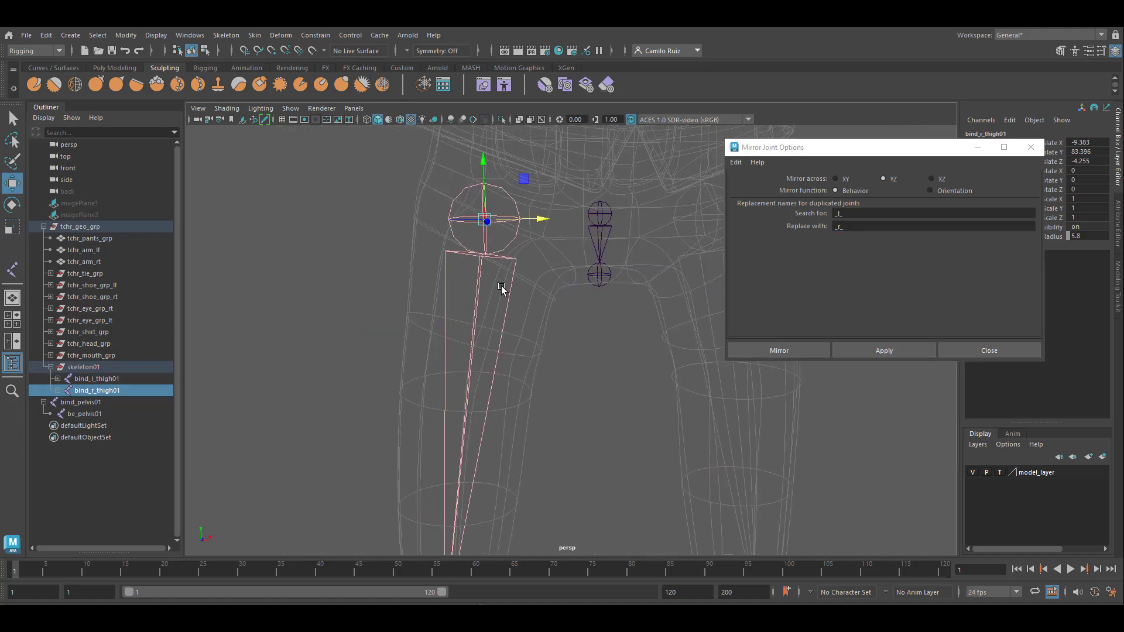
pyautogui.click(57, 391)
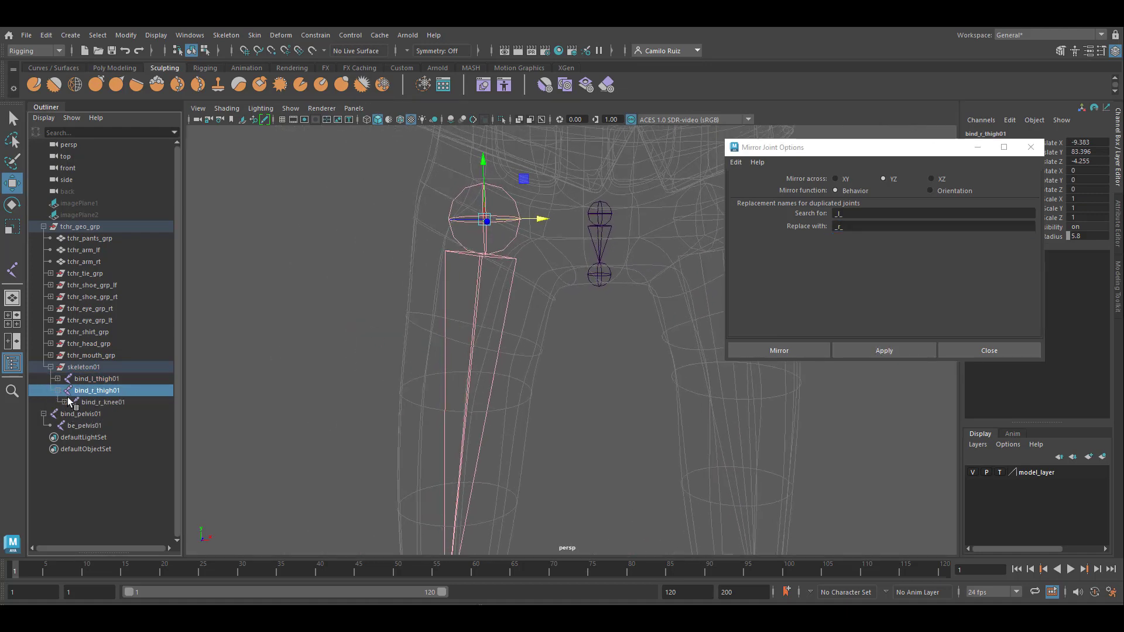
pyautogui.click(65, 402)
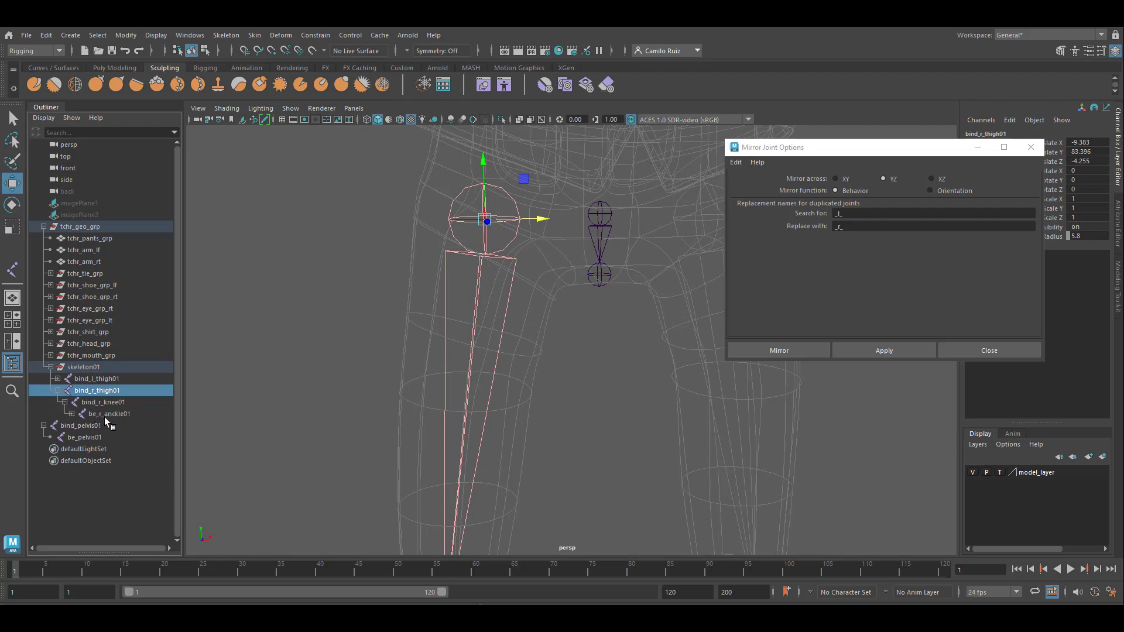
# Try rotating both thigh joints together to test the mirrored behavior, and undo the rotation.
pyautogui.keyDown('alt'); pyautogui.moveTo(637, 283); pyautogui.dragTo(611, 330, button='middle'); pyautogui.keyUp('alt')
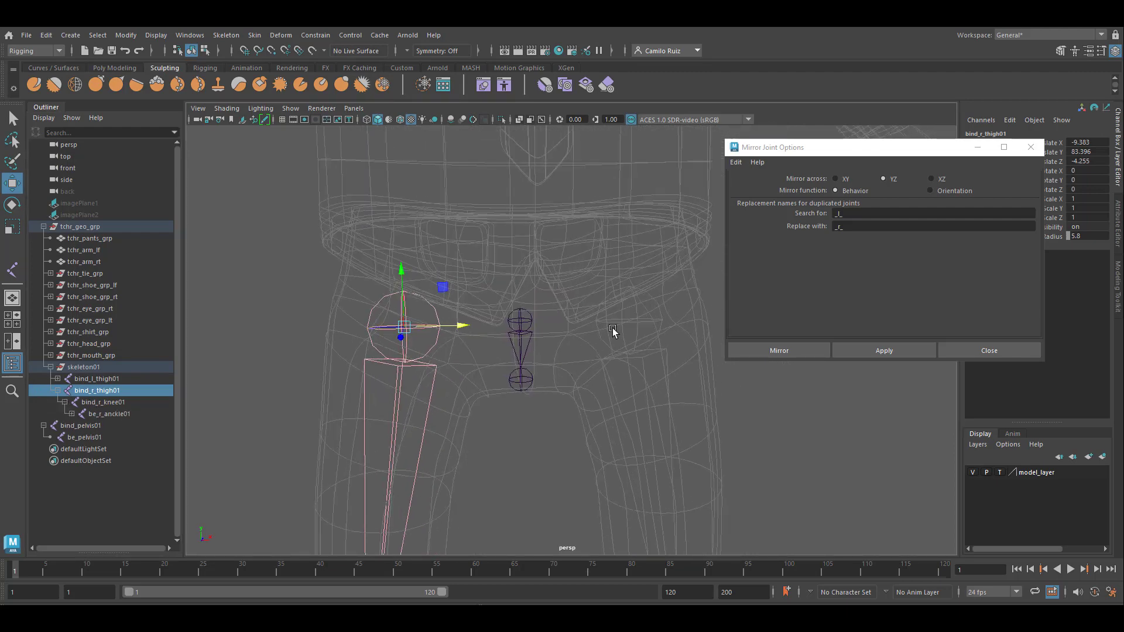
pyautogui.keyDown('shift'); pyautogui.click(97, 380); pyautogui.keyUp('shift')
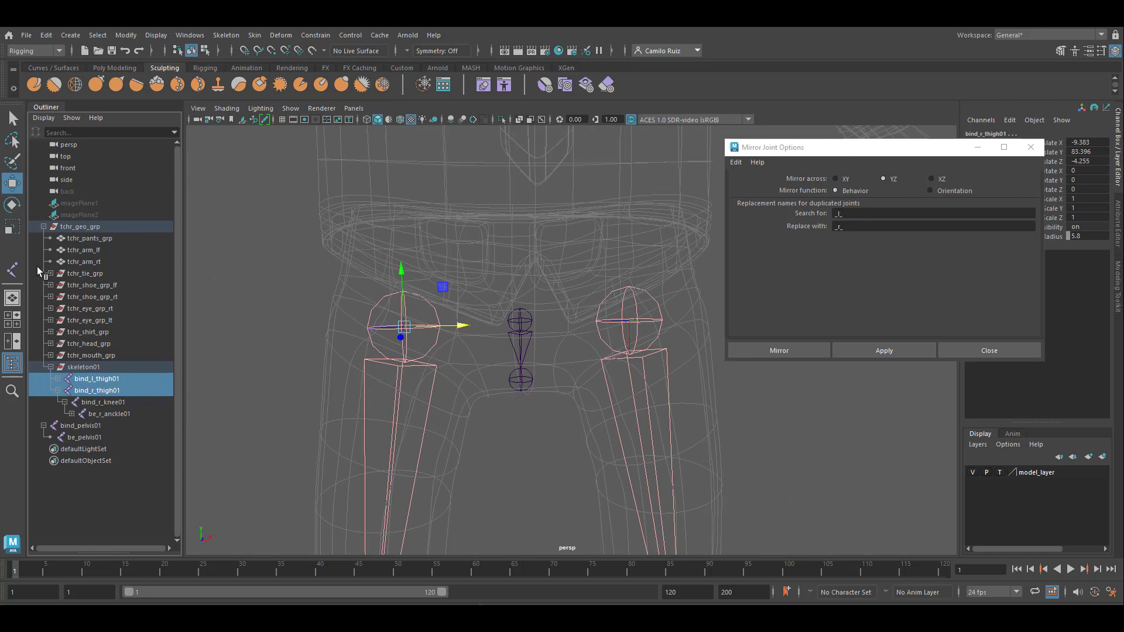
pyautogui.click(12, 229)
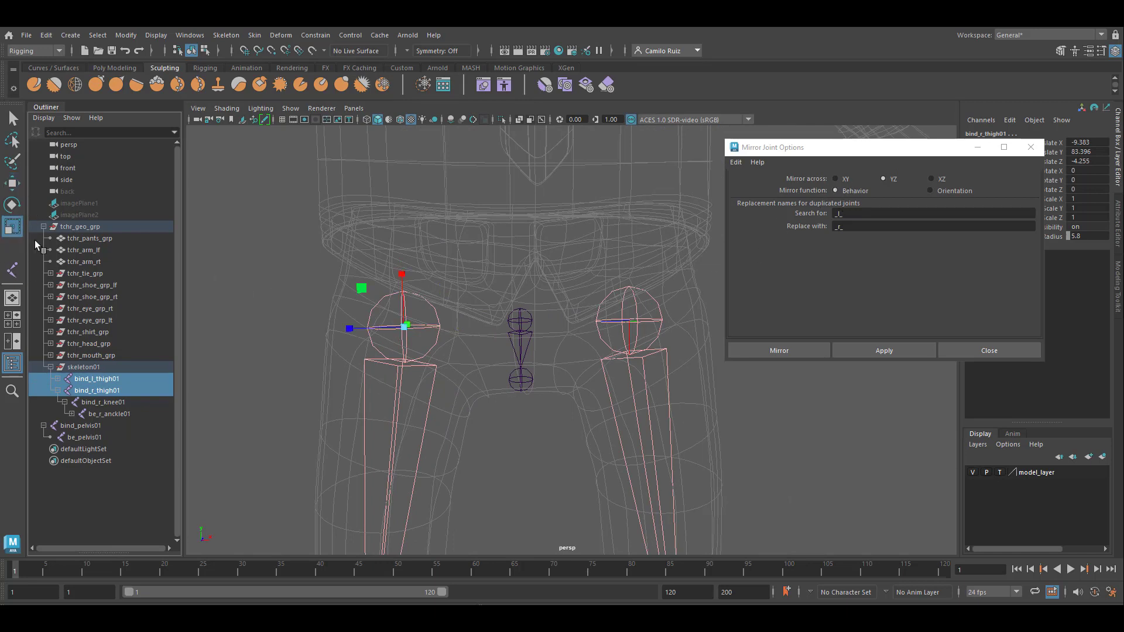
pyautogui.click(14, 206)
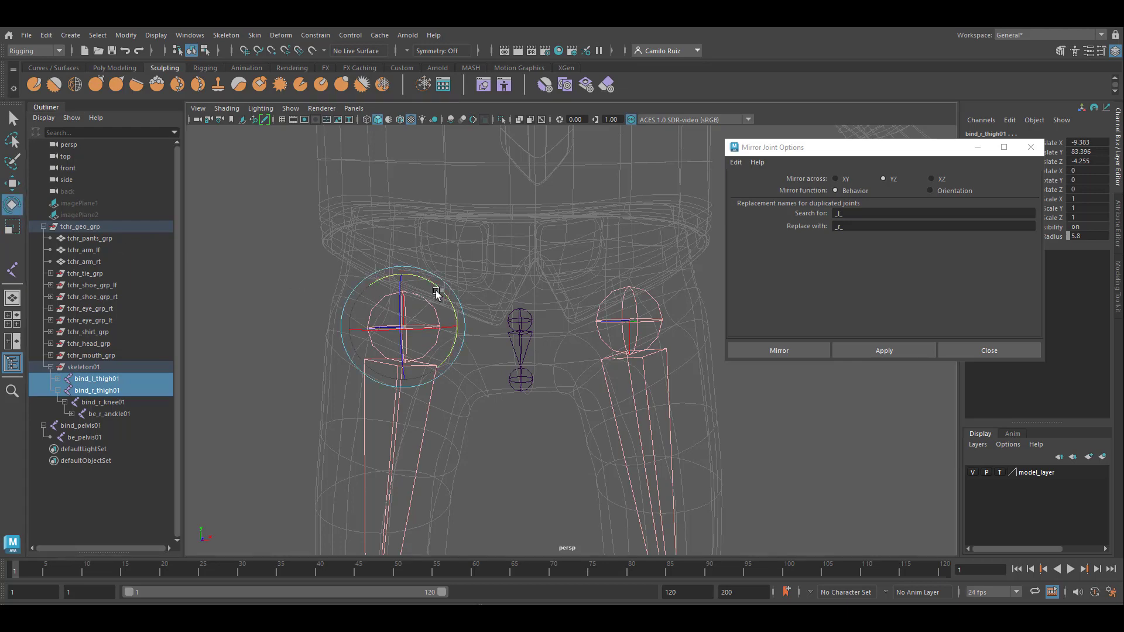
pyautogui.moveTo(439, 295)
pyautogui.mouseDown()
pyautogui.moveTo(451, 322)
pyautogui.moveTo(440, 362)
pyautogui.moveTo(417, 270)
pyautogui.moveTo(447, 355)
pyautogui.moveTo(431, 286)
pyautogui.mouseUp()
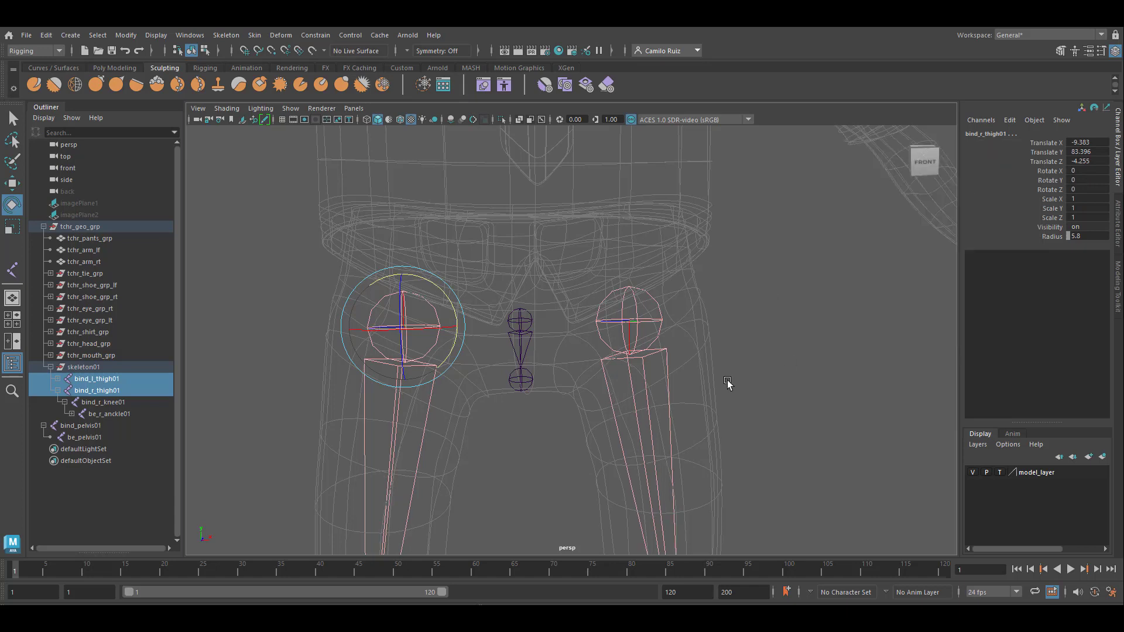
pyautogui.hotkey('ctrl', 'z')
pyautogui.hotkey('ctrl', 'z')
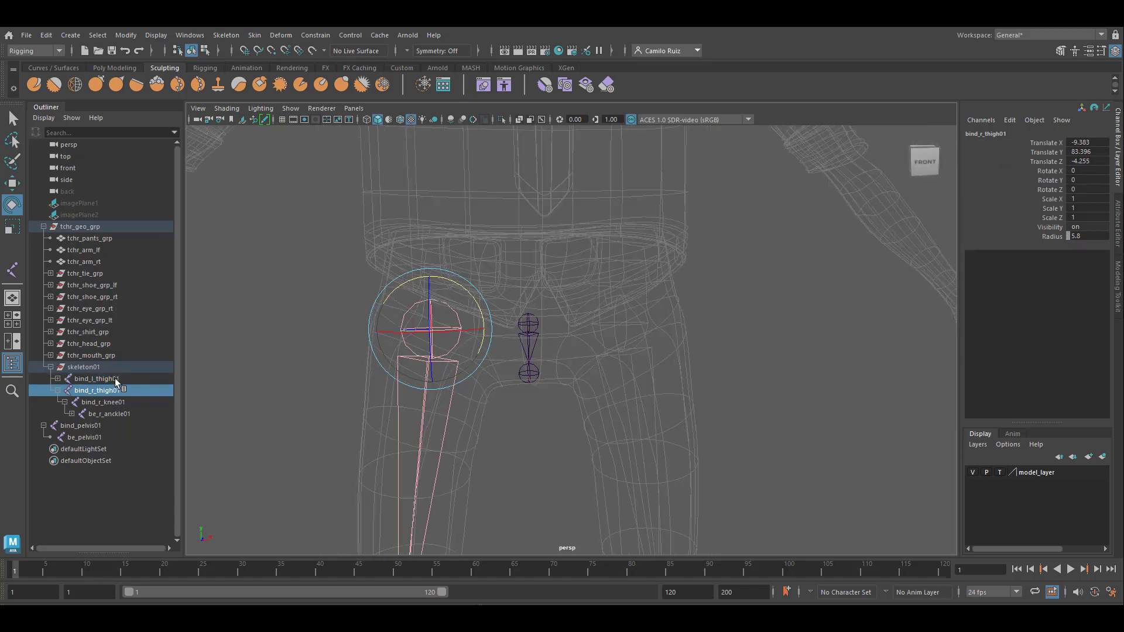
# Center bind_pelvis01 between the two thigh joints with a point constraint at default settings, and delete the constraint.
pyautogui.keyDown('ctrl'); pyautogui.click(97, 379); pyautogui.keyUp('ctrl')
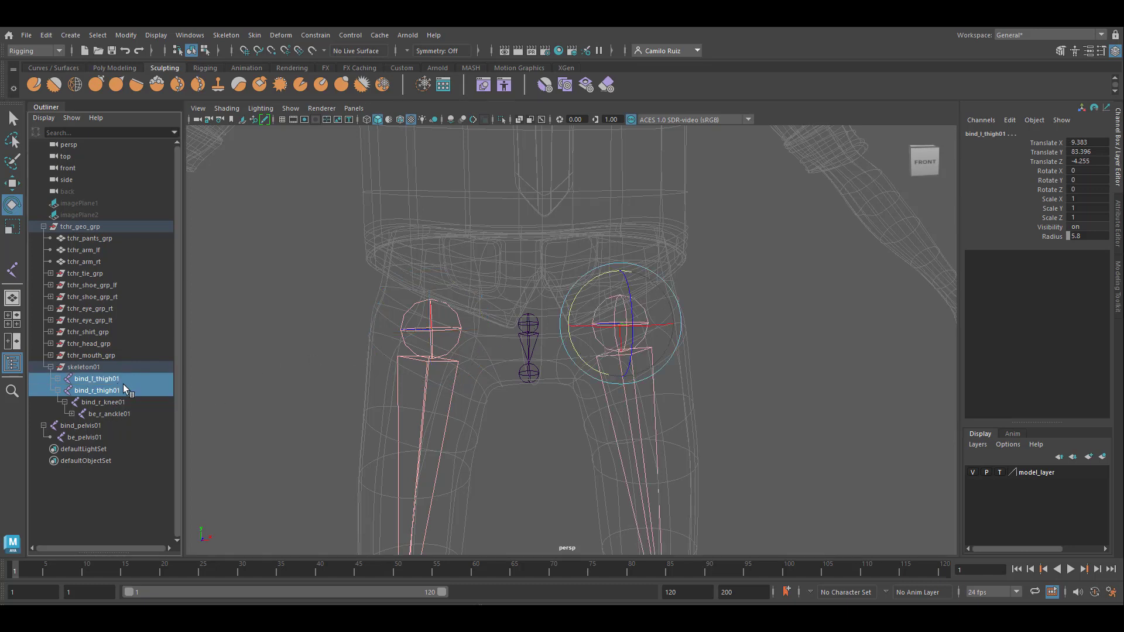
pyautogui.keyDown('shift'); pyautogui.click(531, 321); pyautogui.keyUp('shift')
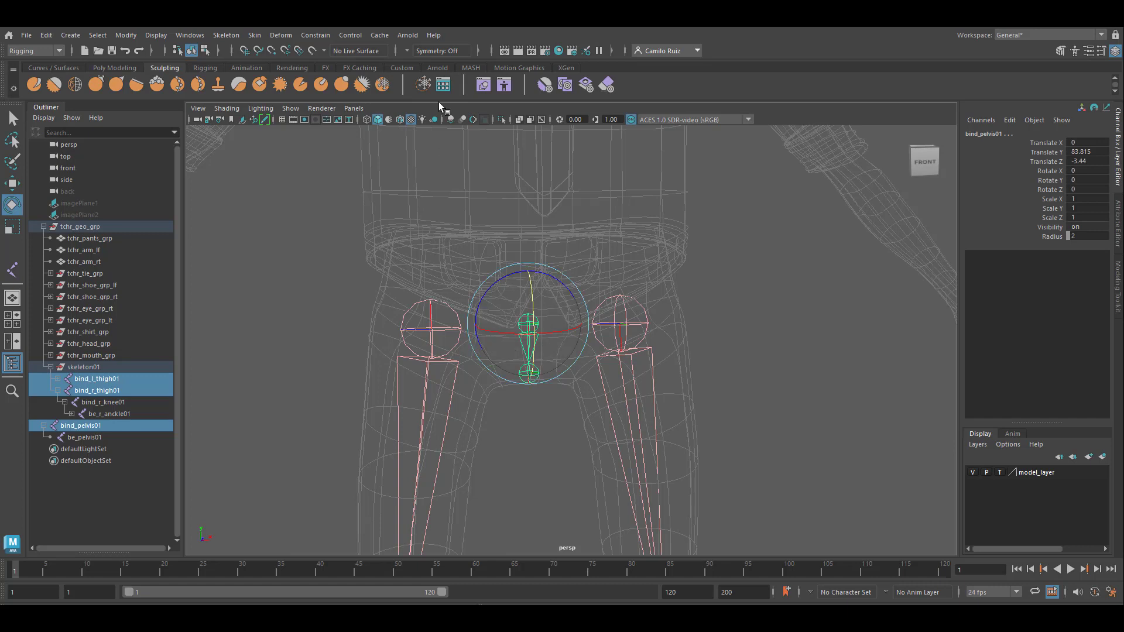
pyautogui.click(323, 35)
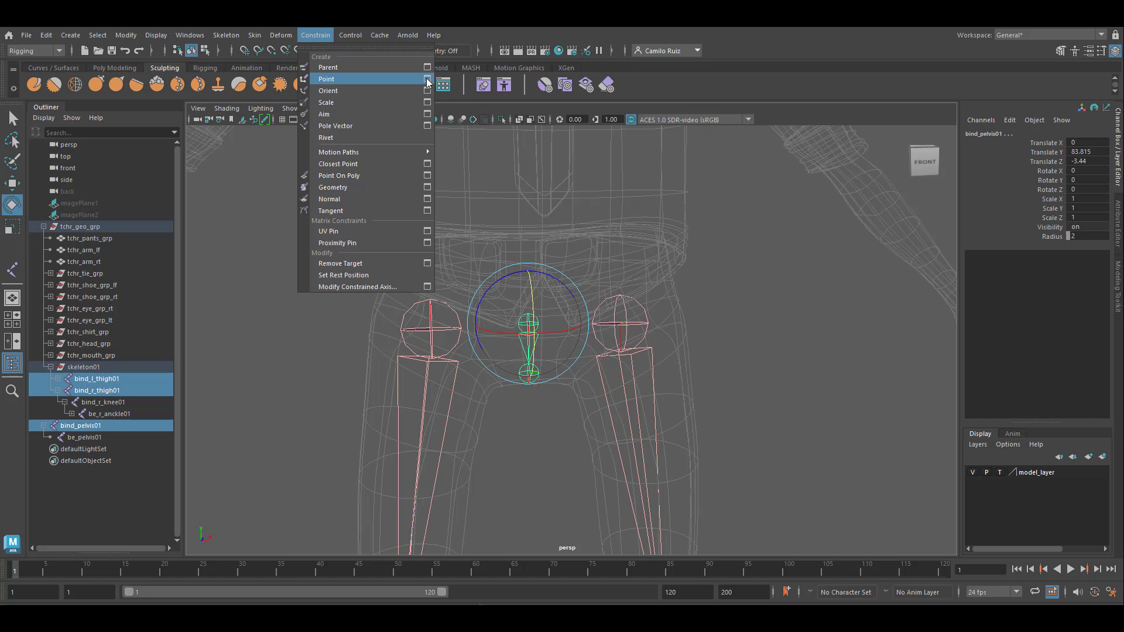
pyautogui.click(431, 81)
pyautogui.click(736, 162)
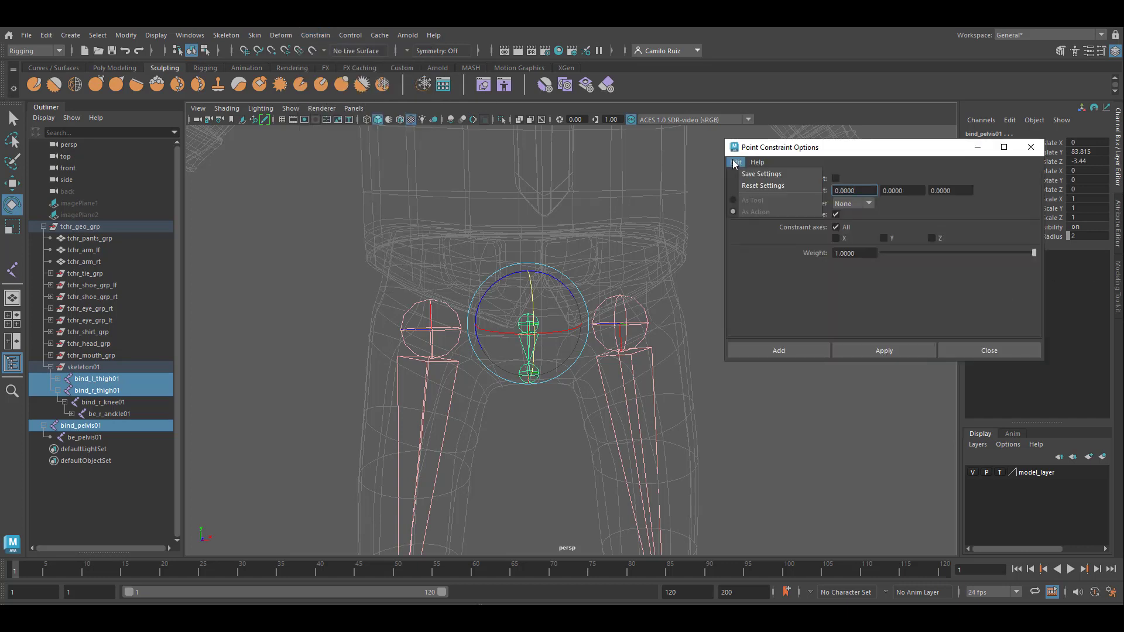
pyautogui.click(746, 186)
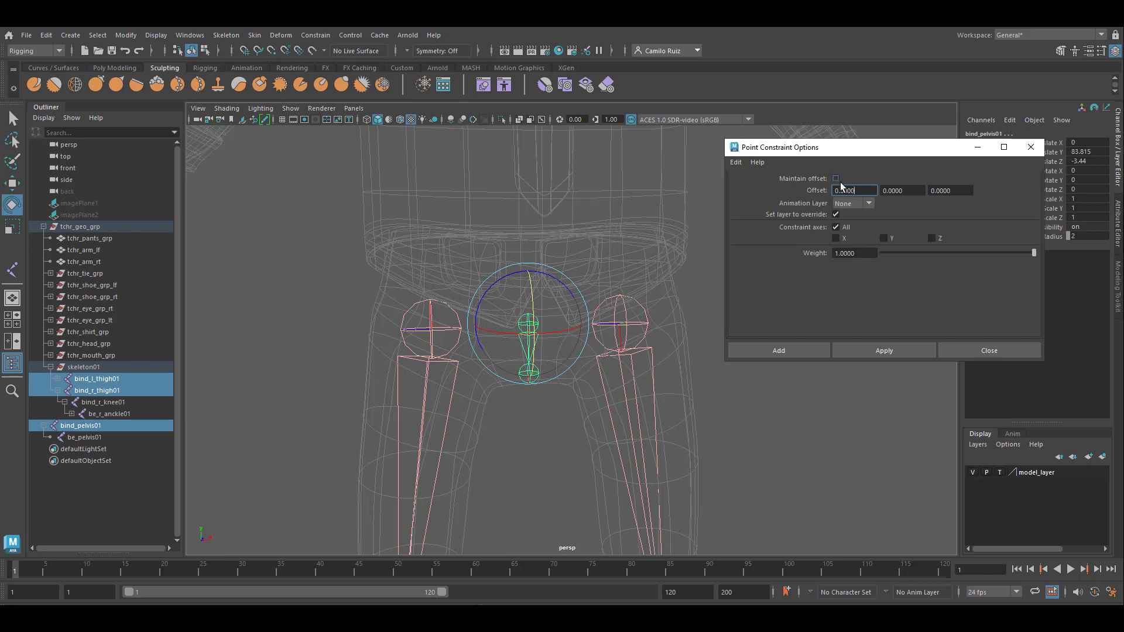
pyautogui.click(779, 351)
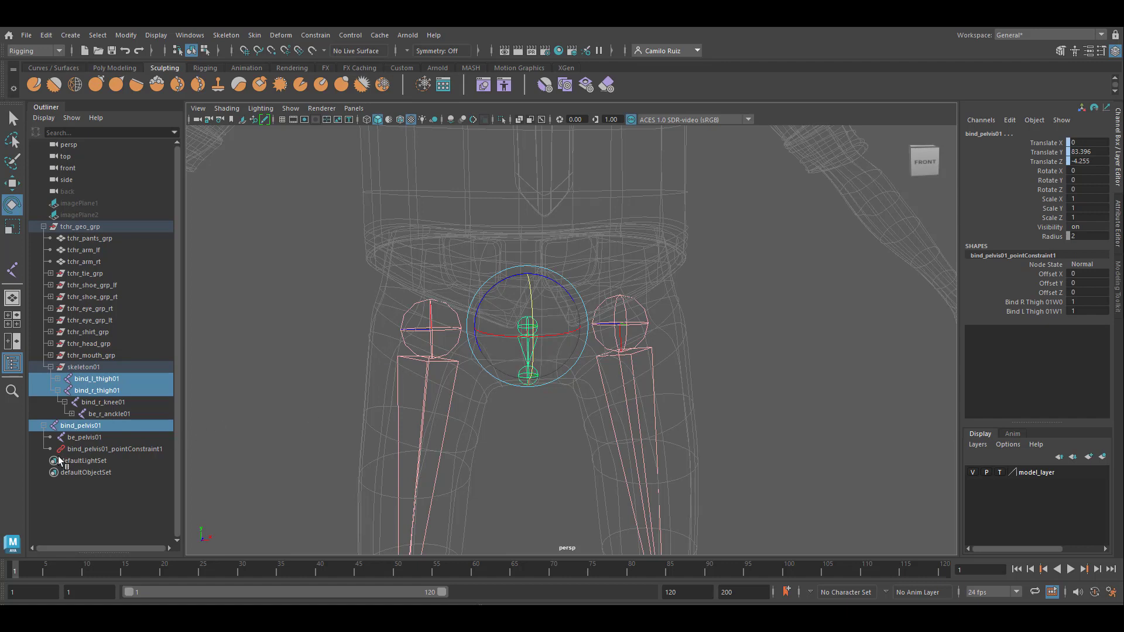
pyautogui.click(124, 449)
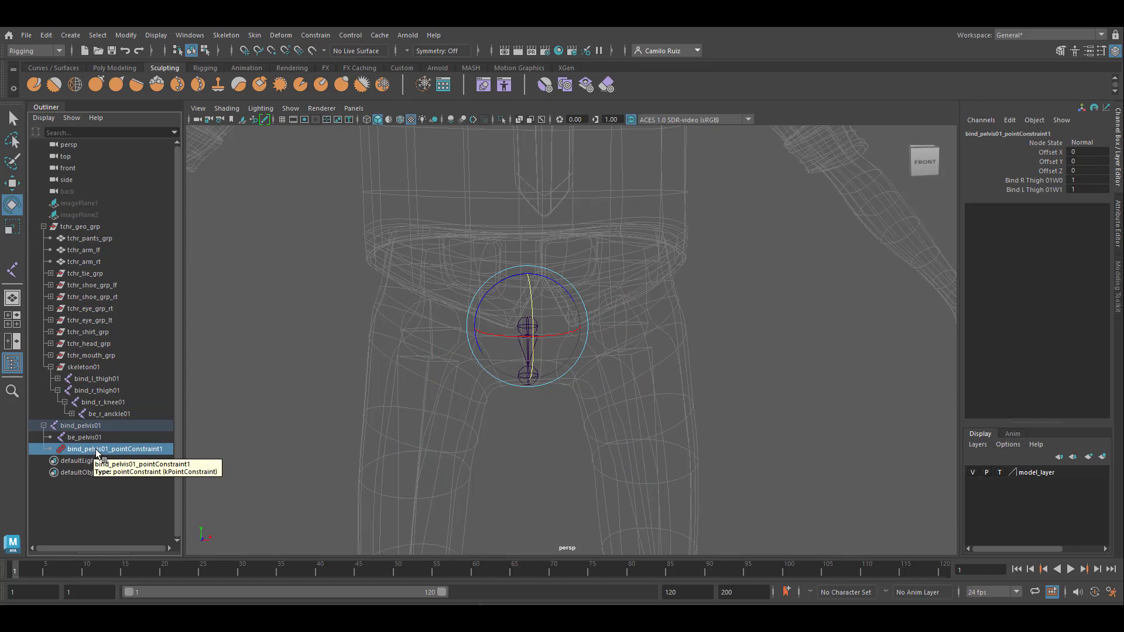
pyautogui.press('Delete')
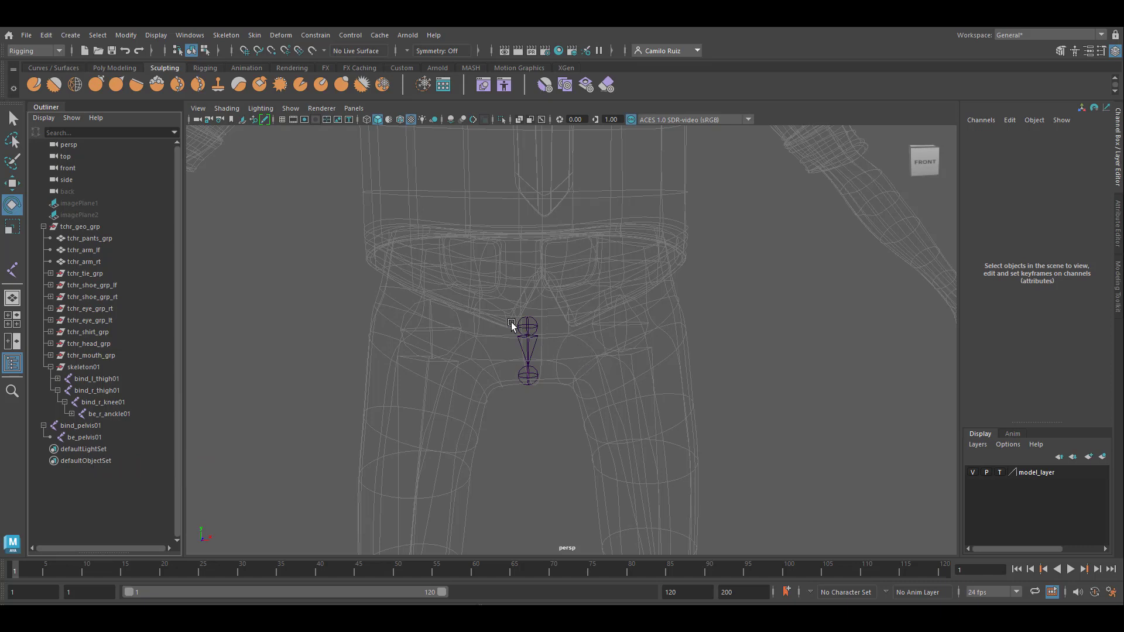
pyautogui.click(97, 390)
pyautogui.keyDown('ctrl'); pyautogui.click(114, 379); pyautogui.keyUp('ctrl')
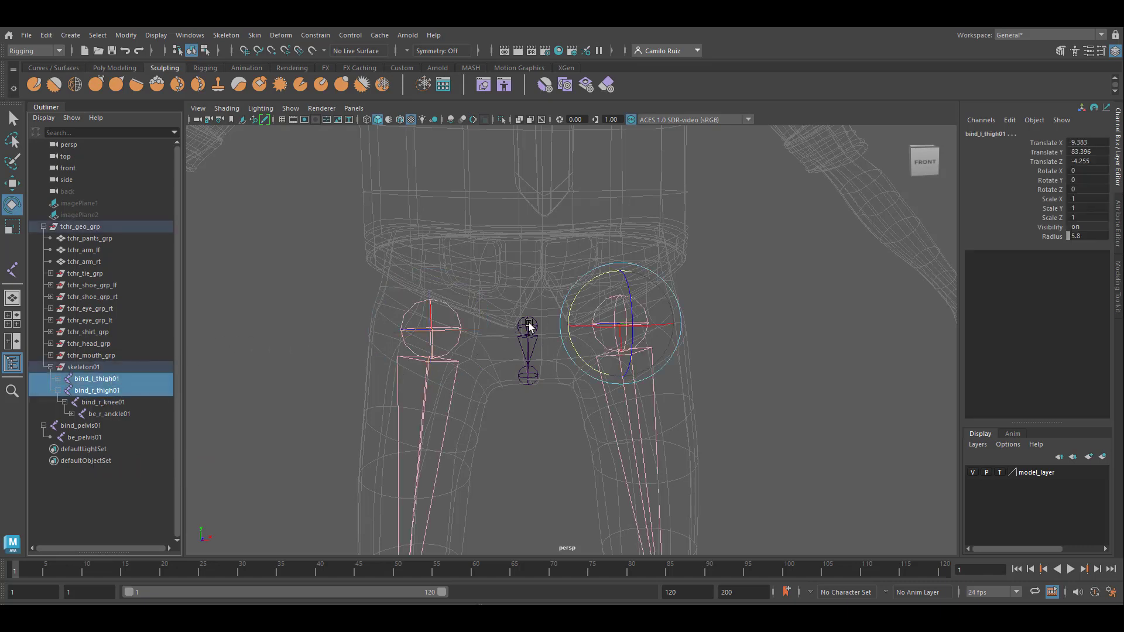
pyautogui.click(532, 323)
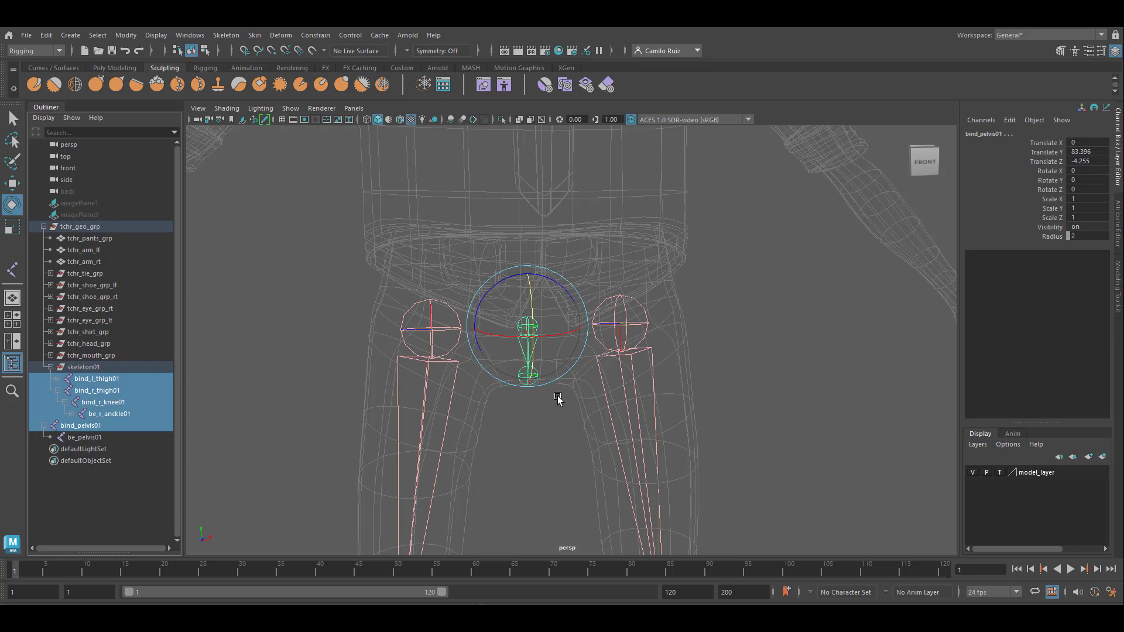
# Take the two thigh joints and bind_pelvis01 out of the skeleton01 group, placing them at the top level of the Outliner.
pyautogui.click(82, 426)
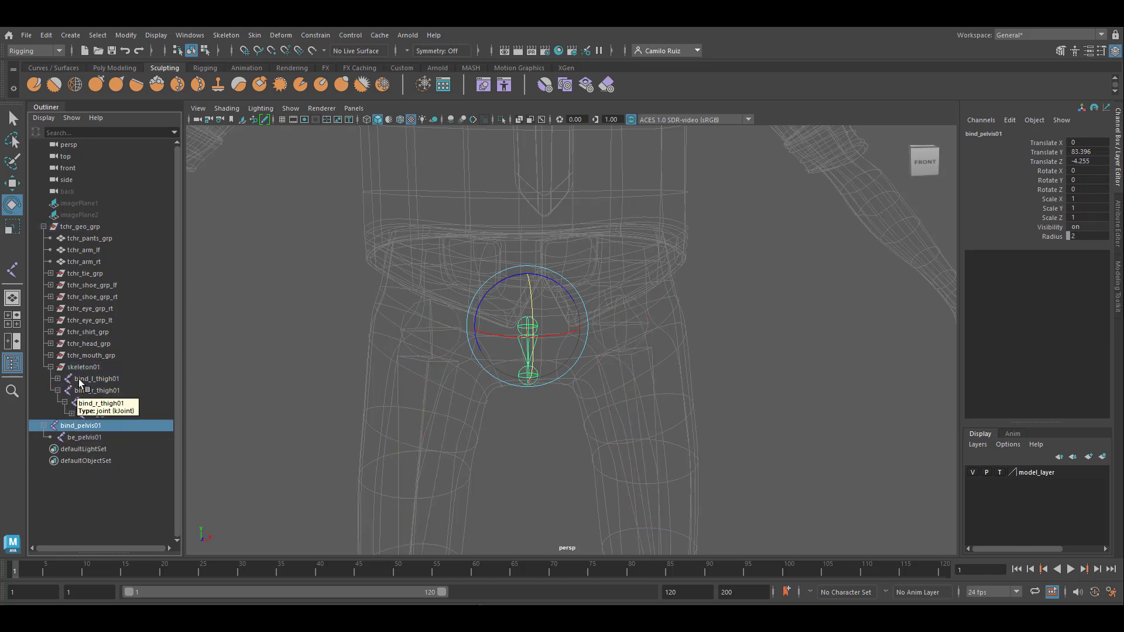
pyautogui.click(50, 368)
pyautogui.moveTo(90, 379)
pyautogui.mouseDown(button='middle')
pyautogui.moveTo(89, 357)
pyautogui.moveTo(102, 376)
pyautogui.moveTo(90, 369)
pyautogui.mouseUp(button='middle')
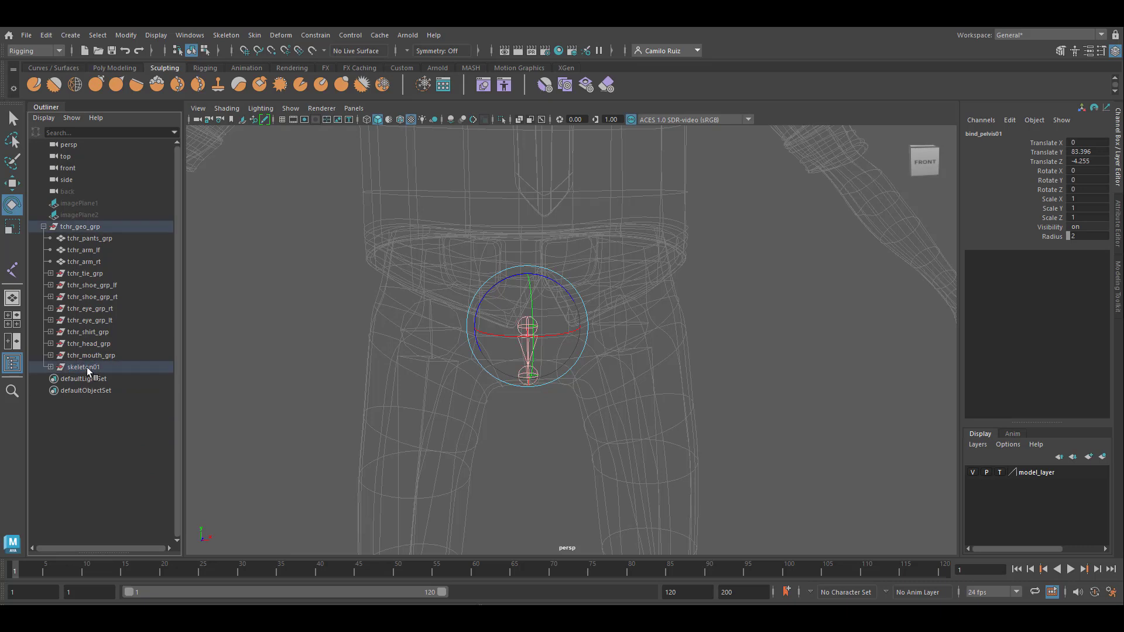
pyautogui.click(93, 367)
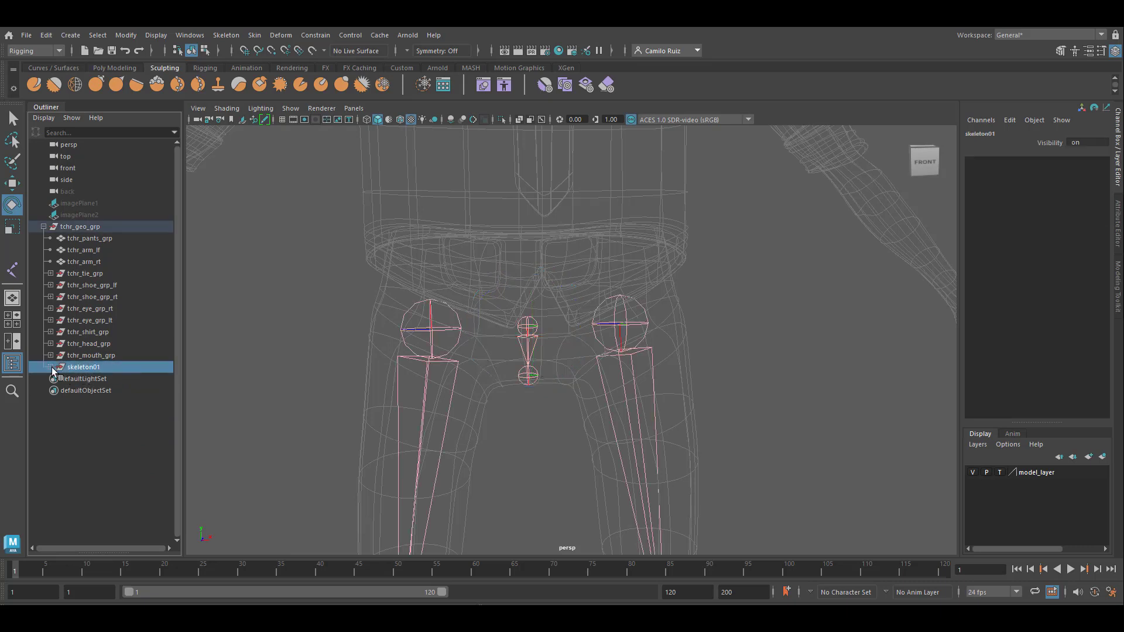
pyautogui.hotkey('ctrl', 'z')
pyautogui.hotkey('ctrl', 'z')
# Parent the bind_l_thigh01 and bind_r_thigh01 joints under bind_pelvis01.
pyautogui.click(90, 382)
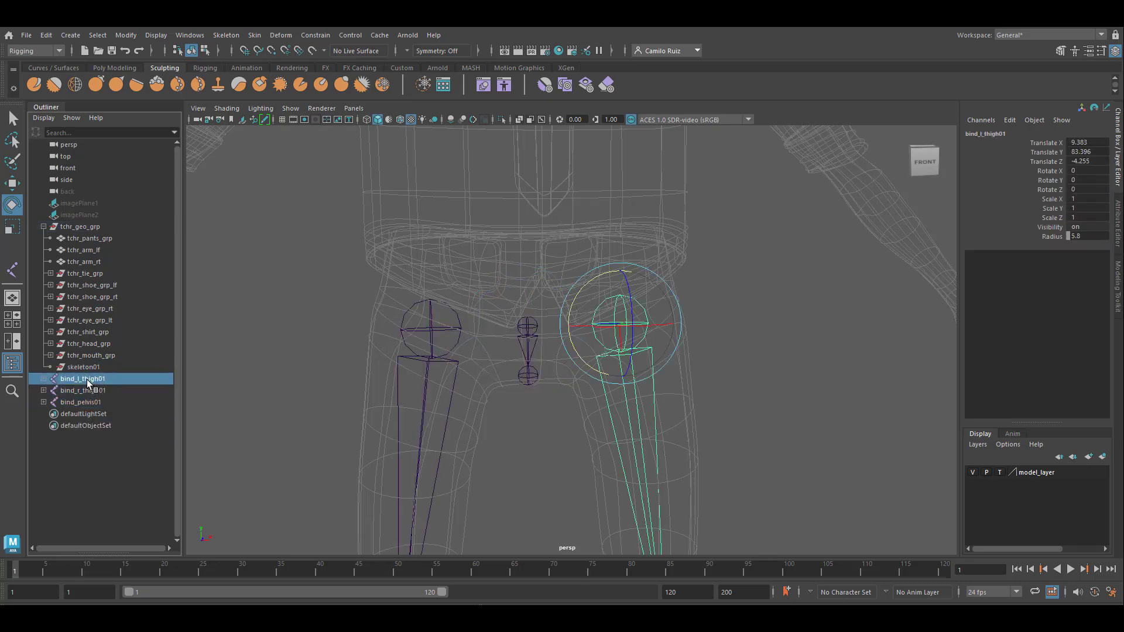
pyautogui.keyDown('ctrl'); pyautogui.click(103, 390); pyautogui.keyUp('ctrl')
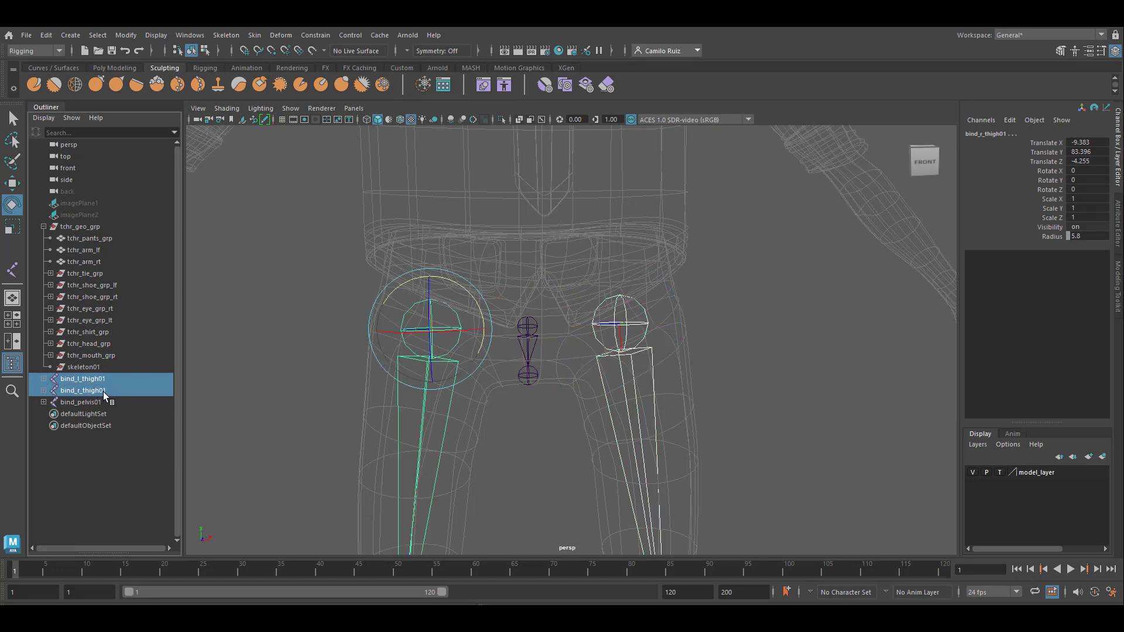
pyautogui.keyDown('ctrl'); pyautogui.click(87, 402); pyautogui.keyUp('ctrl')
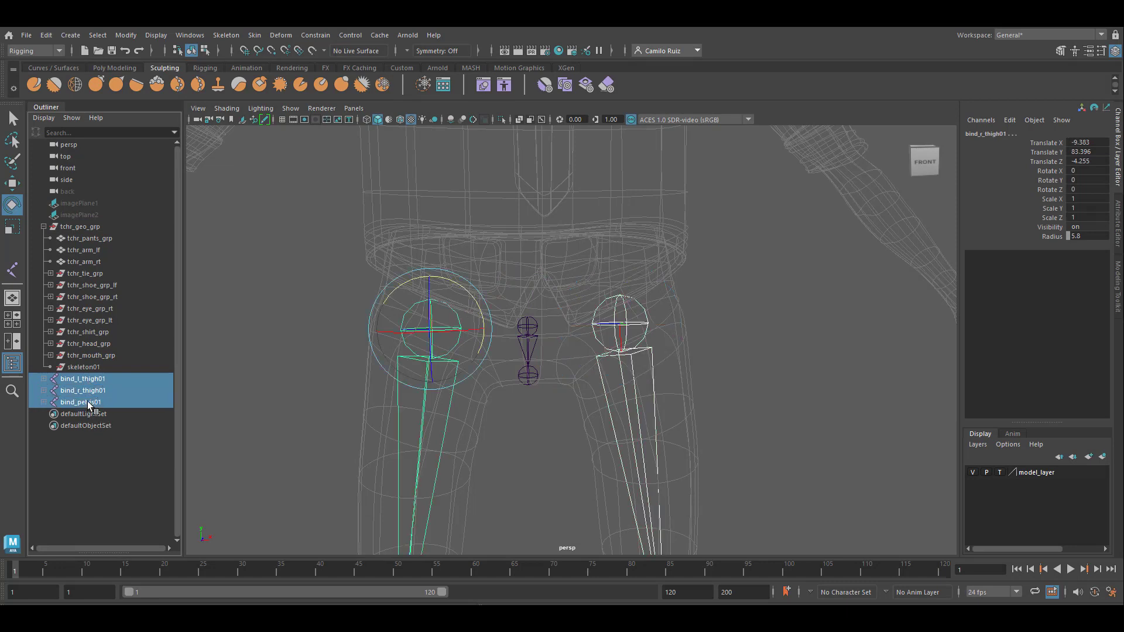
pyautogui.press('p')
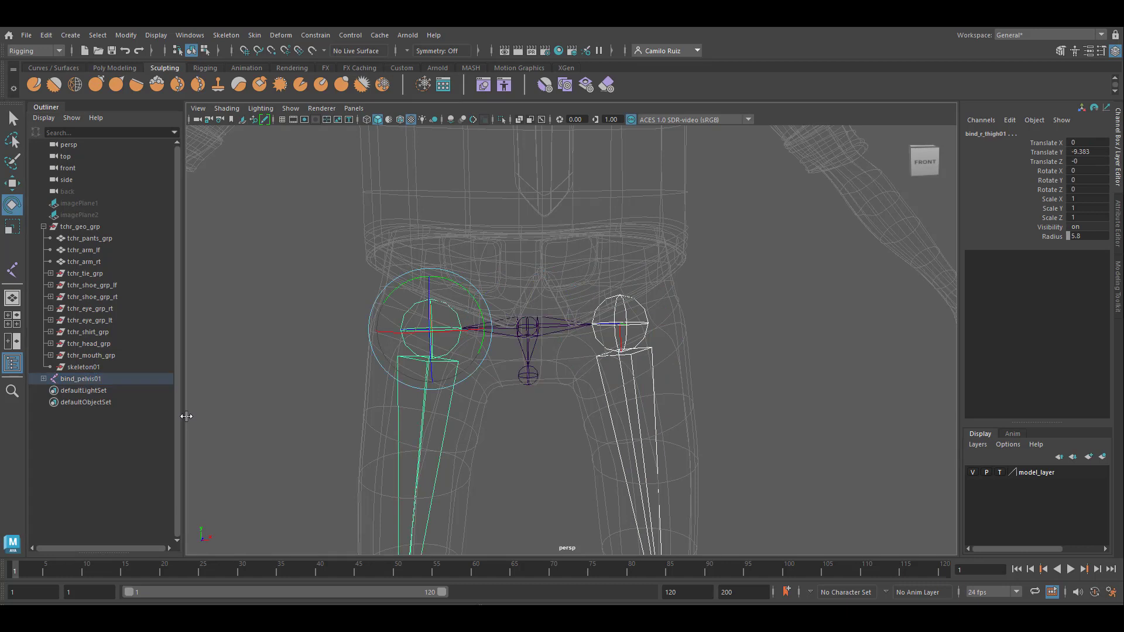